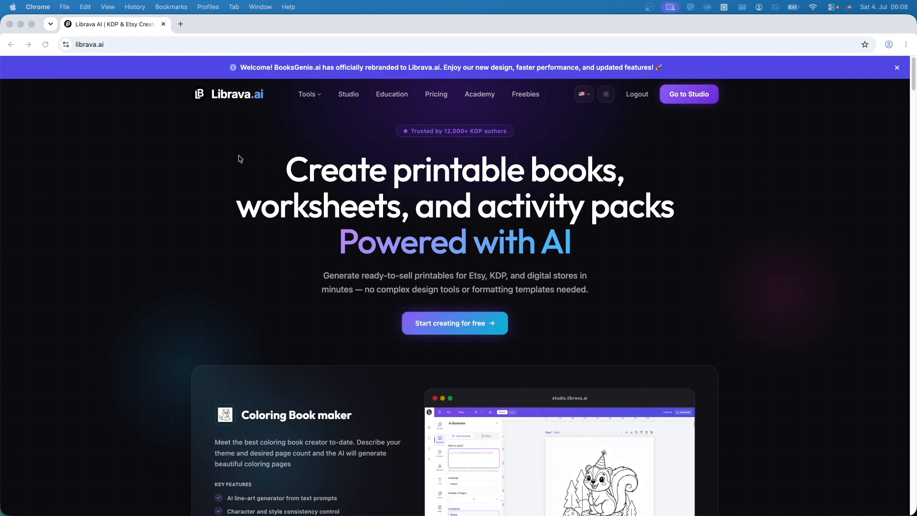
Step: Go to the Studio dashboard and start a new project
{"action": "left_click", "coordinate": [718, 282]}
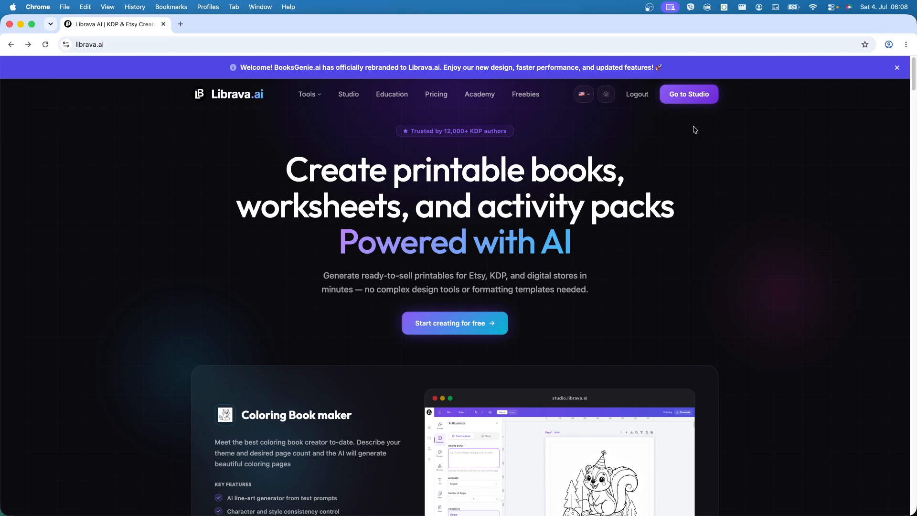
{"action": "left_click", "coordinate": [688, 103]}
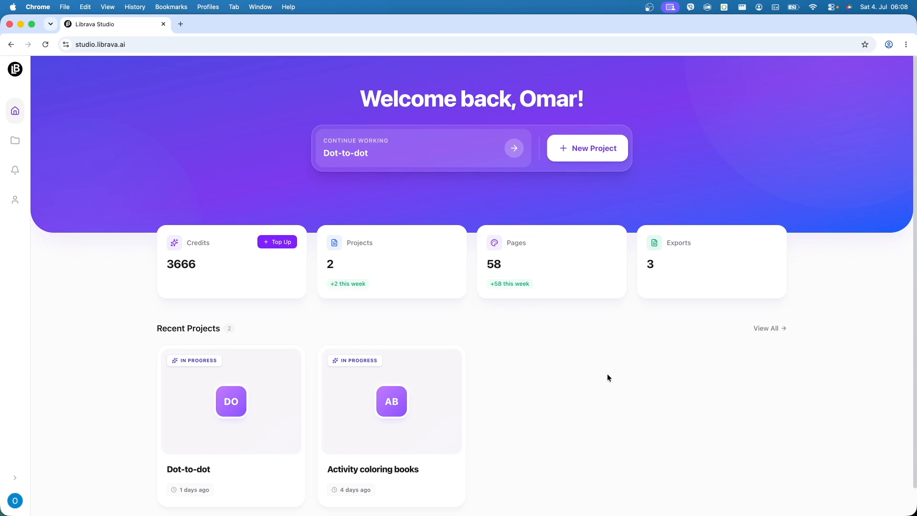
{"action": "left_click", "coordinate": [588, 157]}
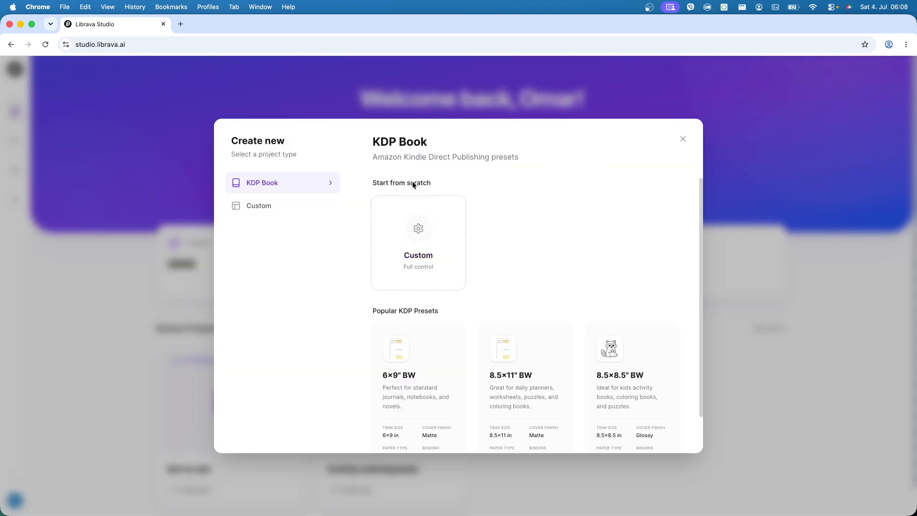
{"action": "left_click", "coordinate": [264, 207]}
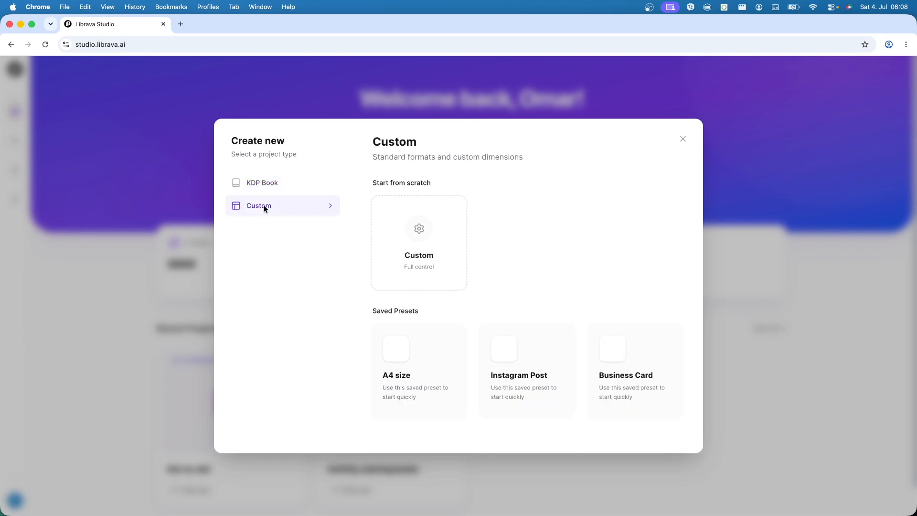
{"action": "left_click", "coordinate": [269, 184]}
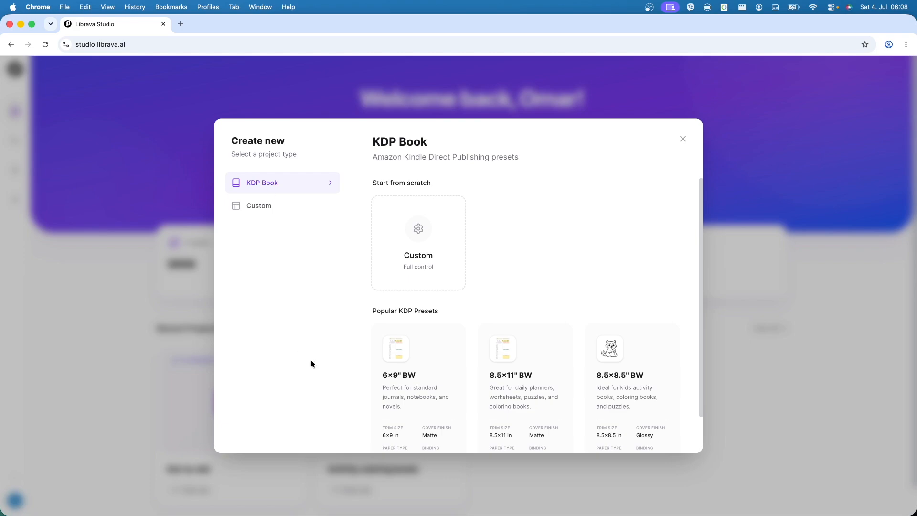
{"action": "left_click", "coordinate": [437, 244]}
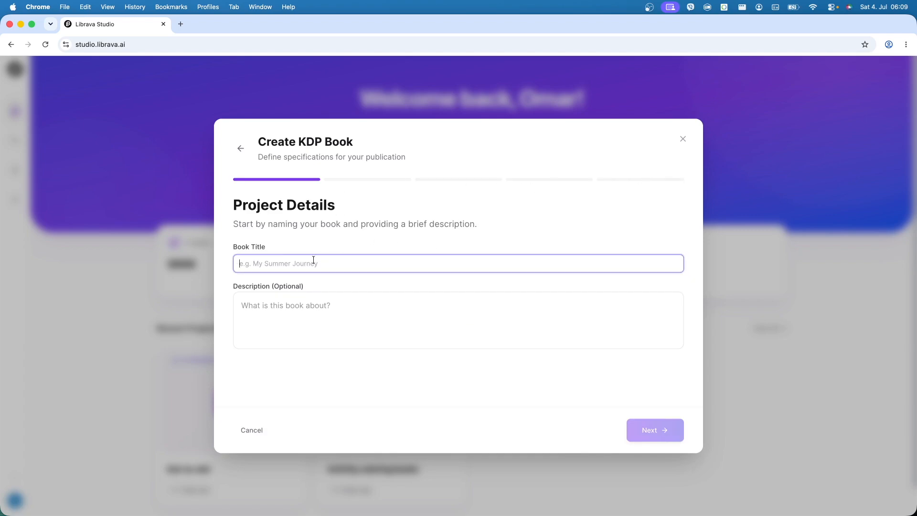
{"action": "left_click", "coordinate": [240, 149]}
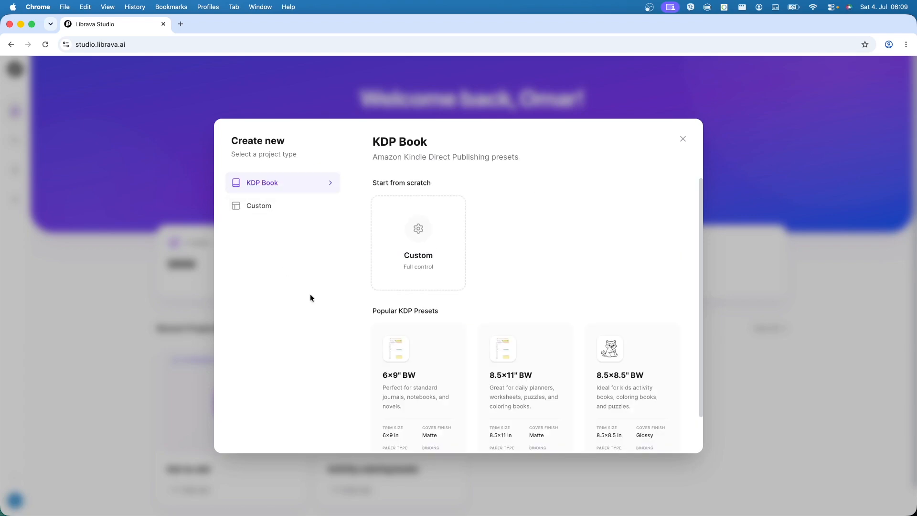
Step: Choose the 8.5×11" BW KDP book preset and title the project "Worksheet book"
{"action": "scroll", "coordinate": [519, 380], "scroll_direction": "down", "scroll_amount": 1}
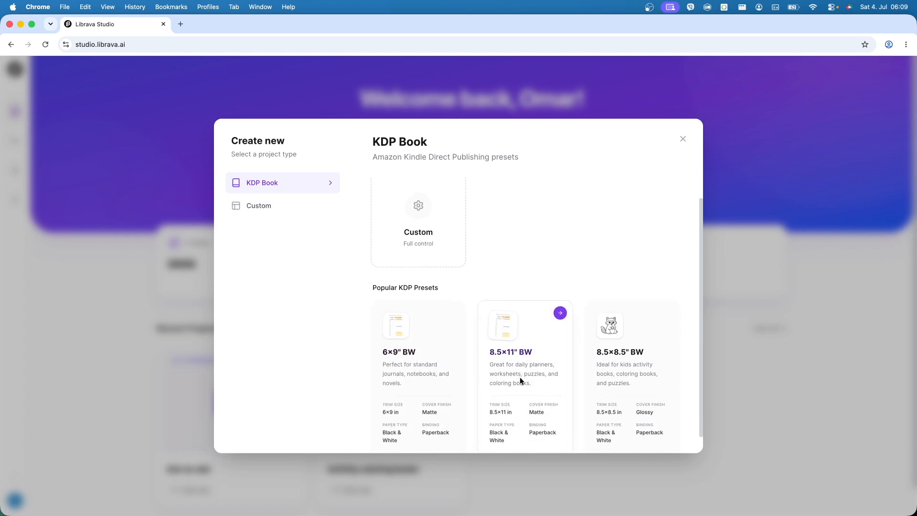
{"action": "scroll", "coordinate": [519, 378], "scroll_direction": "down", "scroll_amount": 1}
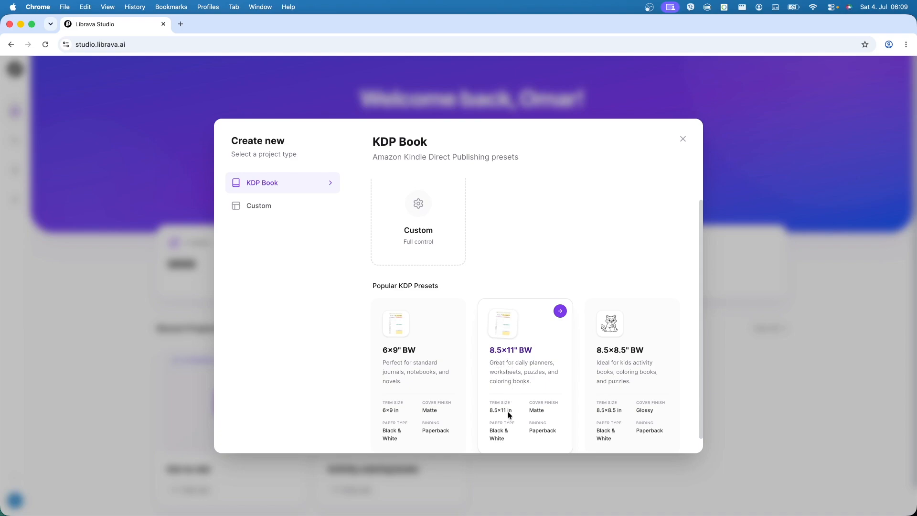
{"action": "left_click", "coordinate": [533, 364]}
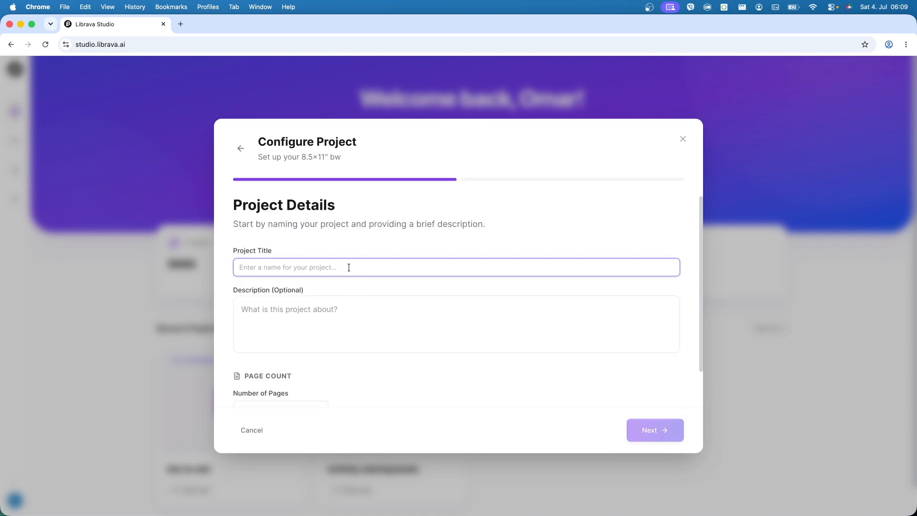
{"action": "type", "text": "Work"}
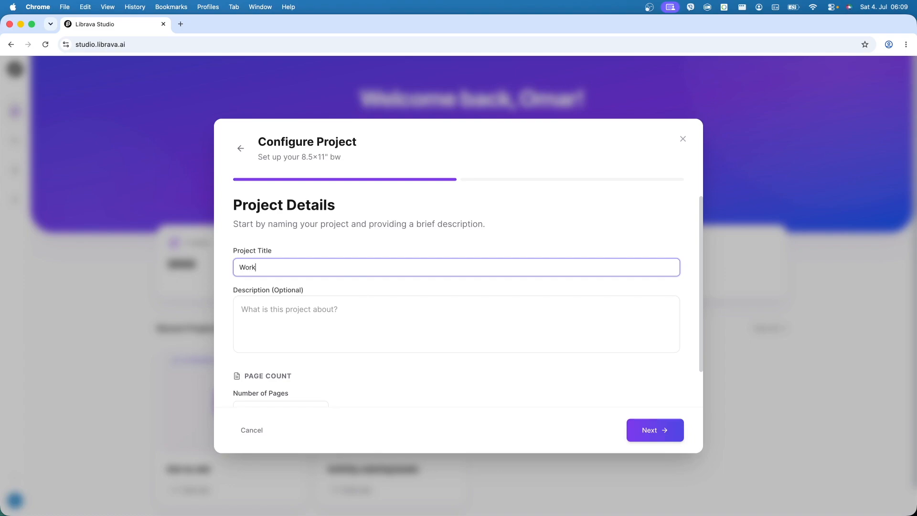
{"action": "type", "text": "sheet book"}
Step: Keep the page count at 24 and create the project from the review page
{"action": "scroll", "coordinate": [337, 365], "scroll_direction": "down", "scroll_amount": 2}
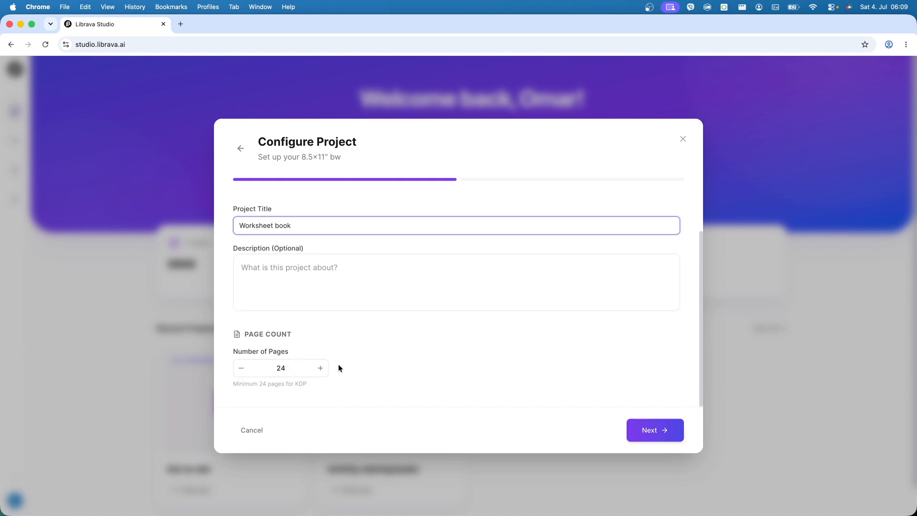
{"action": "left_click_drag", "start_coordinate": [261, 366], "coordinate": [305, 368]}
{"action": "left_click", "coordinate": [433, 371]}
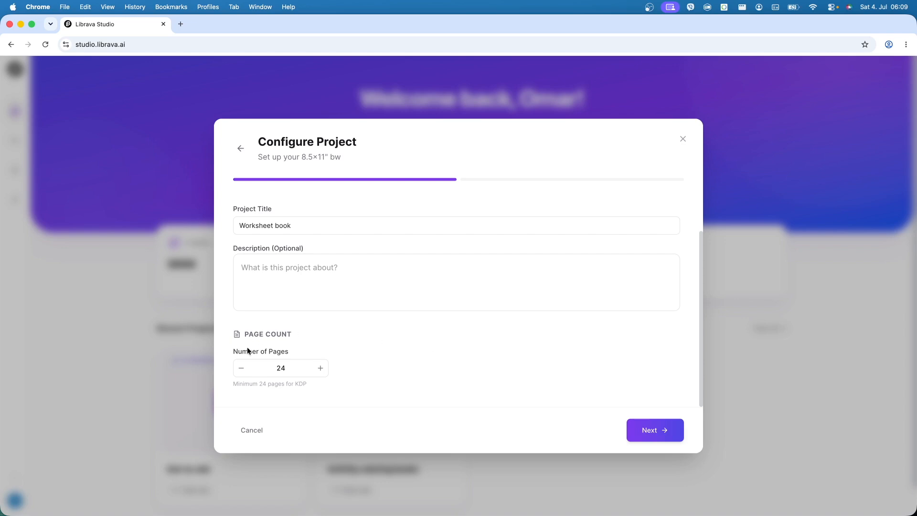
{"action": "left_click", "coordinate": [287, 372]}
{"action": "left_click", "coordinate": [663, 439]}
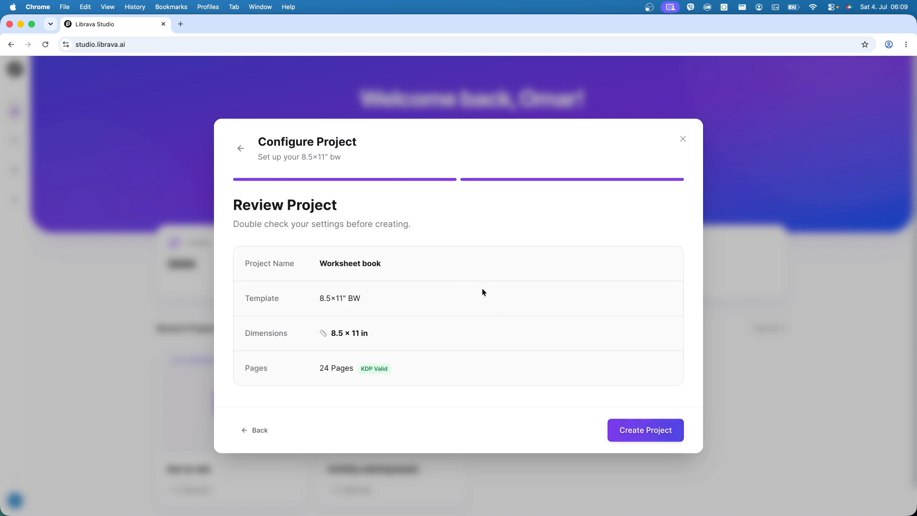
{"action": "left_click", "coordinate": [633, 432]}
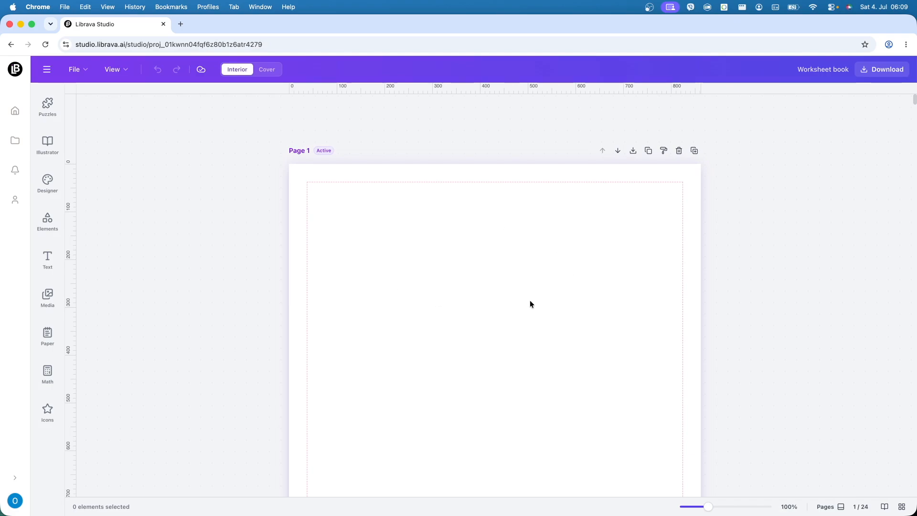
Step: Show the page thumbnails and step through pages 5 to 9 of the blank interior
{"action": "scroll", "coordinate": [530, 302], "scroll_direction": "down", "scroll_amount": 19}
{"action": "scroll", "coordinate": [531, 304], "scroll_direction": "up", "scroll_amount": 19}
{"action": "scroll", "coordinate": [567, 333], "scroll_direction": "down", "scroll_amount": 17}
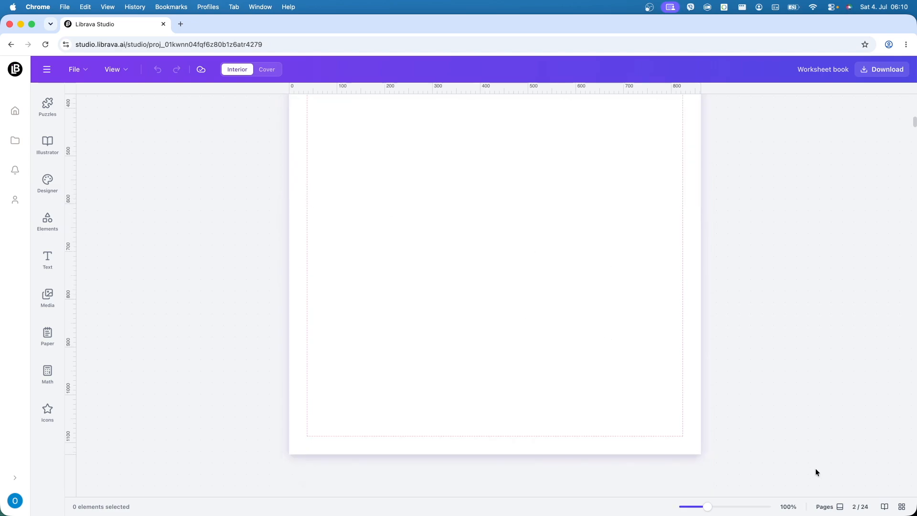
{"action": "left_click", "coordinate": [831, 507]}
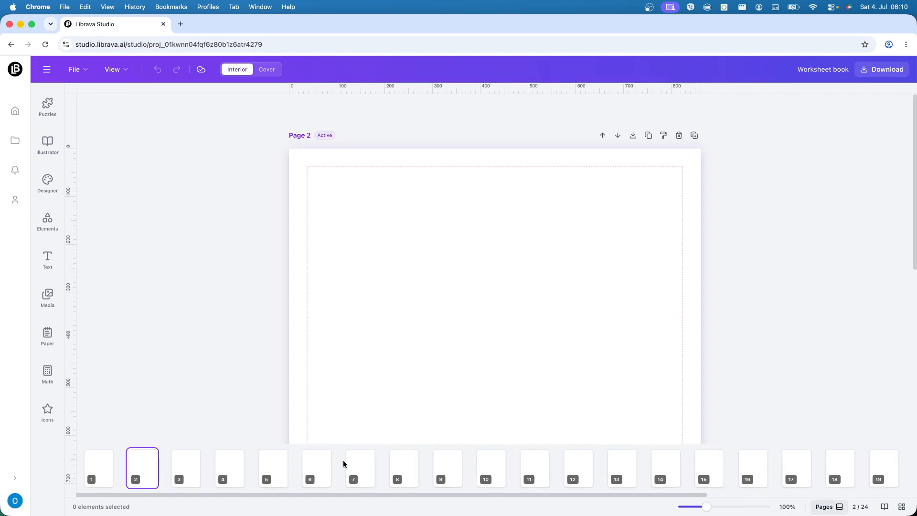
{"action": "left_click", "coordinate": [263, 472]}
{"action": "left_click", "coordinate": [317, 471]}
{"action": "left_click", "coordinate": [360, 470]}
{"action": "left_click", "coordinate": [405, 471]}
{"action": "left_click", "coordinate": [447, 471]}
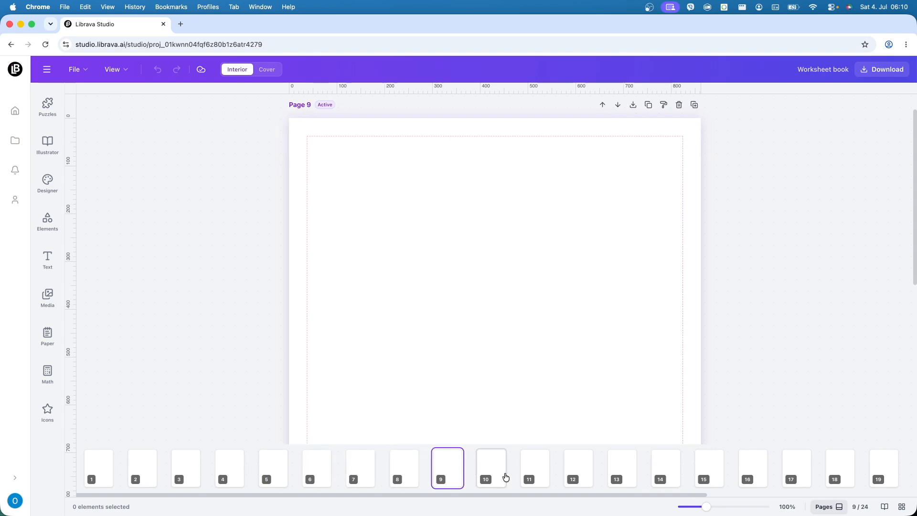
Step: Jump to page 19 by entering its page number, and hide the page thumbnails
{"action": "left_click", "coordinate": [858, 505]}
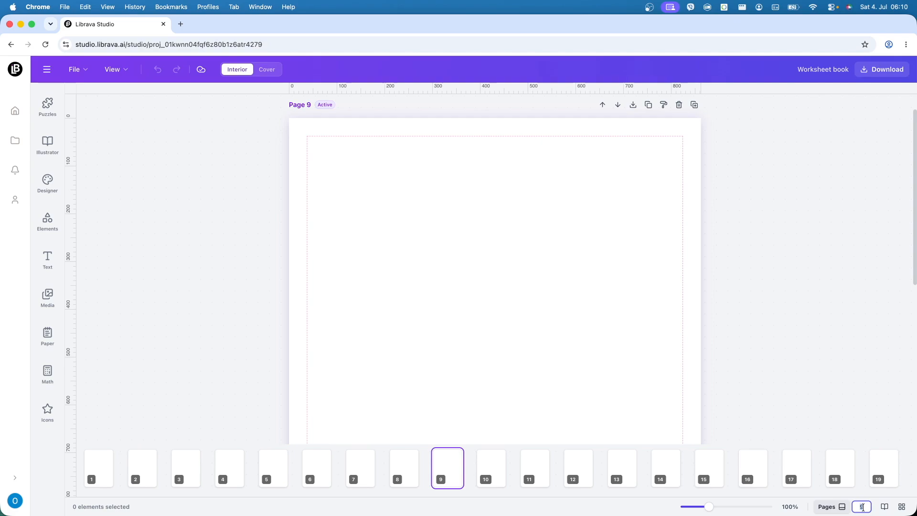
{"action": "key", "text": "BackSpace"}
{"action": "type", "text": "19"}
{"action": "key", "text": "Return"}
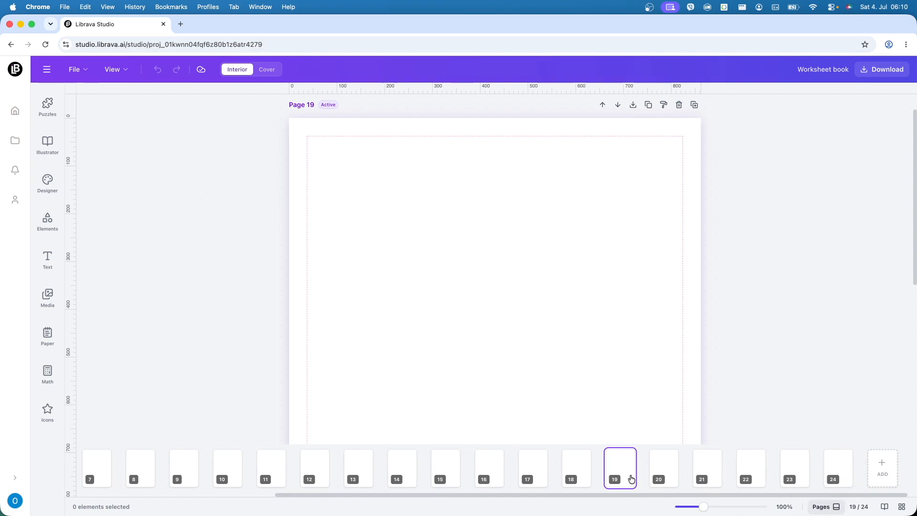
{"action": "left_click", "coordinate": [820, 507]}
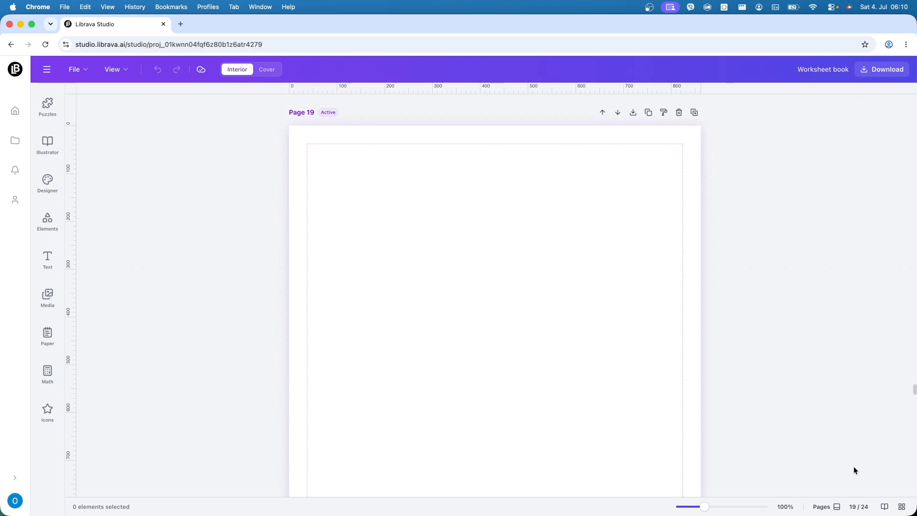
Step: Show all pages in the grid view, select page 4, and return to the single-page editor
{"action": "left_click", "coordinate": [901, 507]}
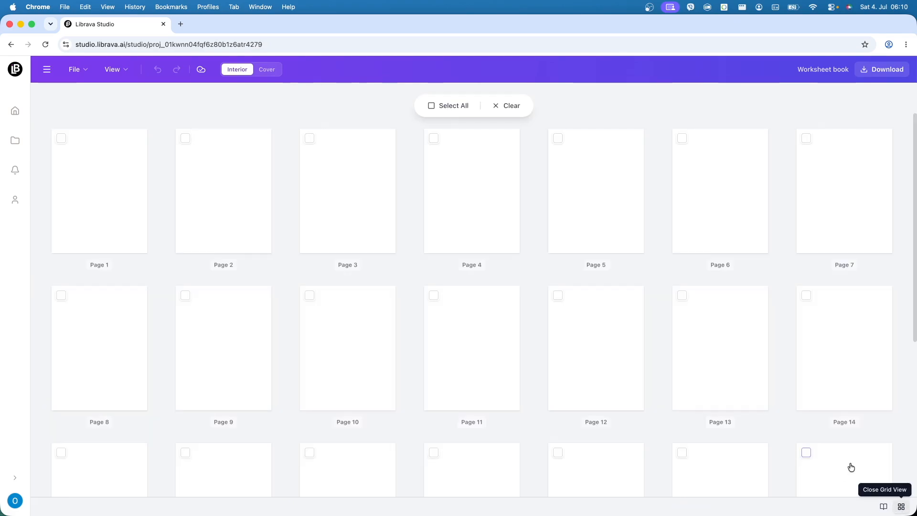
{"action": "left_click", "coordinate": [435, 139]}
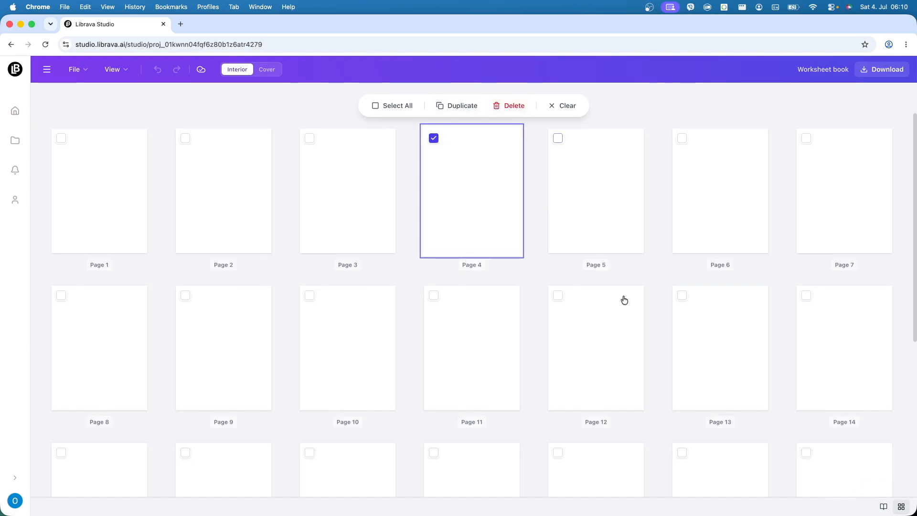
{"action": "left_click", "coordinate": [902, 507]}
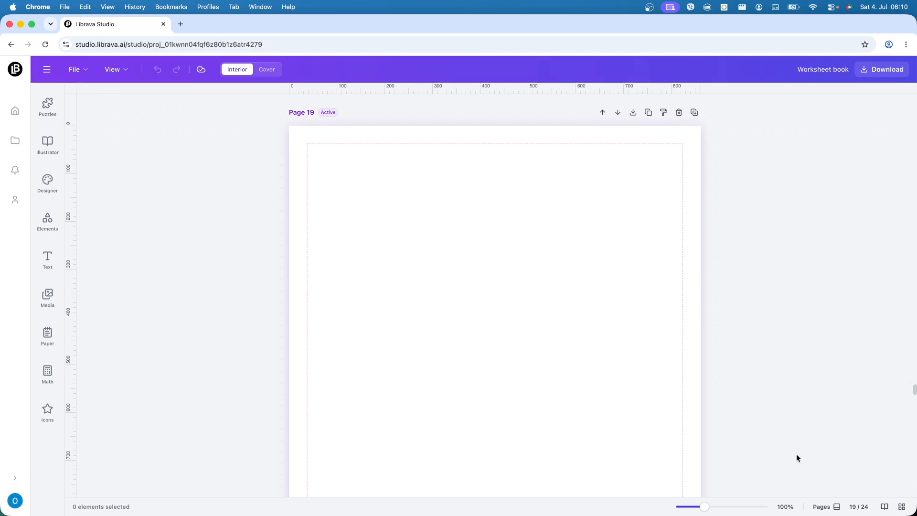
Step: Add a number line from the math tools near page 13's upper-left corner and shrink it to slightly under half the page width
{"action": "mouse_move", "coordinate": [704, 507]}
{"action": "left_mouse_down"}
{"action": "mouse_move", "coordinate": [714, 507]}
{"action": "mouse_move", "coordinate": [686, 508]}
{"action": "mouse_move", "coordinate": [725, 509]}
{"action": "mouse_move", "coordinate": [708, 508]}
{"action": "left_mouse_up"}
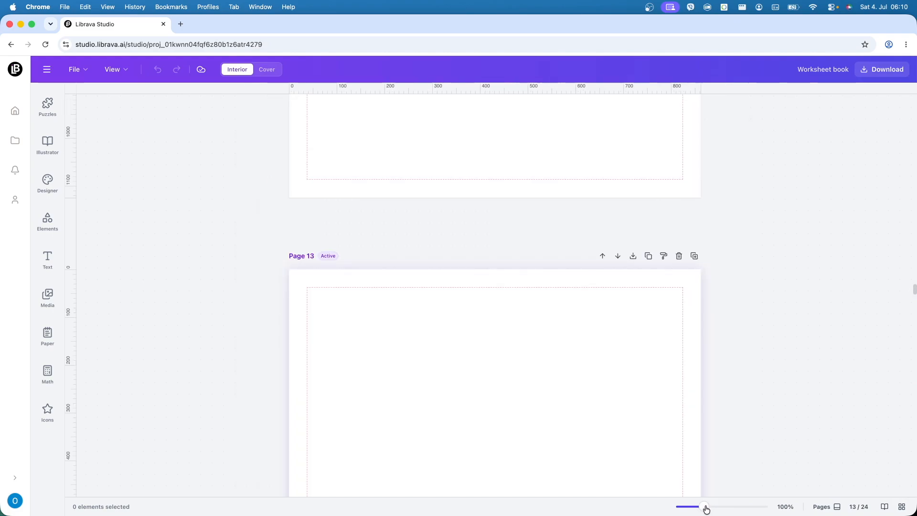
{"action": "scroll", "coordinate": [803, 401], "scroll_direction": "down", "scroll_amount": 2}
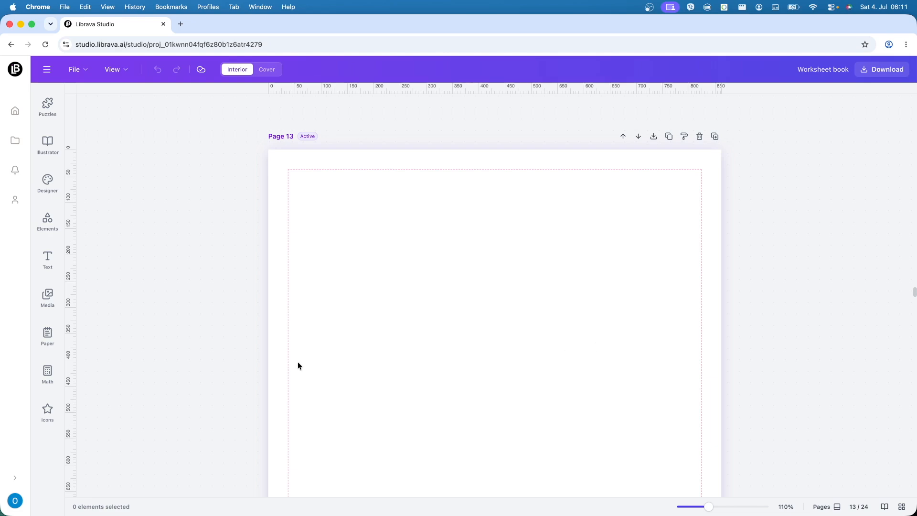
{"action": "left_click", "coordinate": [62, 377]}
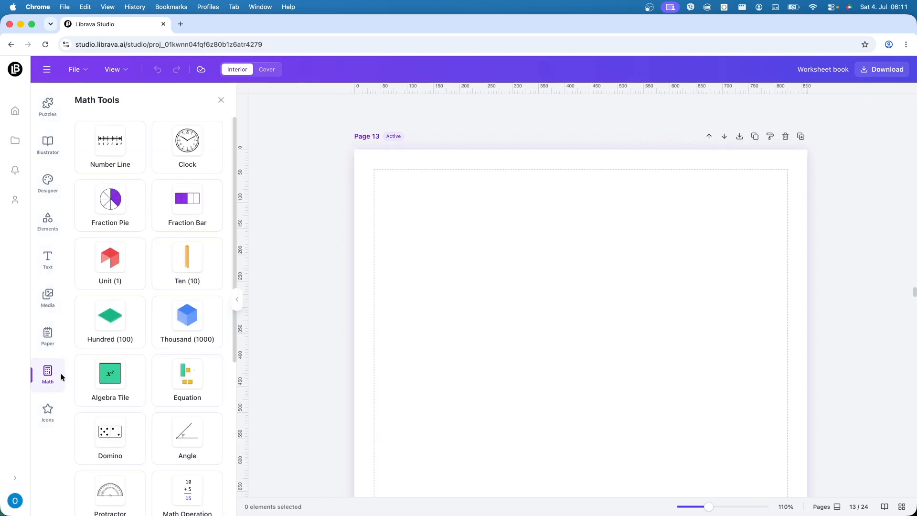
{"action": "scroll", "coordinate": [186, 359], "scroll_direction": "down", "scroll_amount": 5}
{"action": "scroll", "coordinate": [186, 358], "scroll_direction": "up", "scroll_amount": 5}
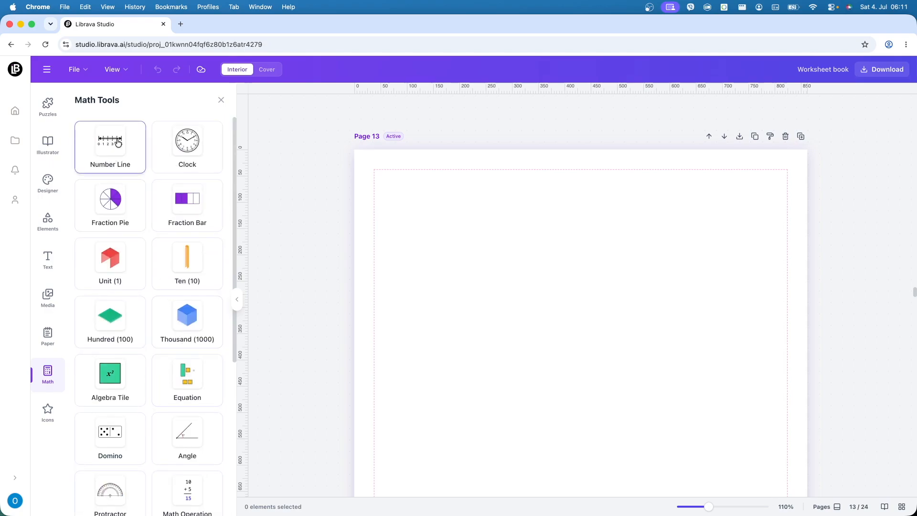
{"action": "left_click", "coordinate": [118, 143]}
{"action": "left_click_drag", "start_coordinate": [554, 451], "coordinate": [526, 266]}
{"action": "left_click_drag", "start_coordinate": [701, 284], "coordinate": [578, 247]}
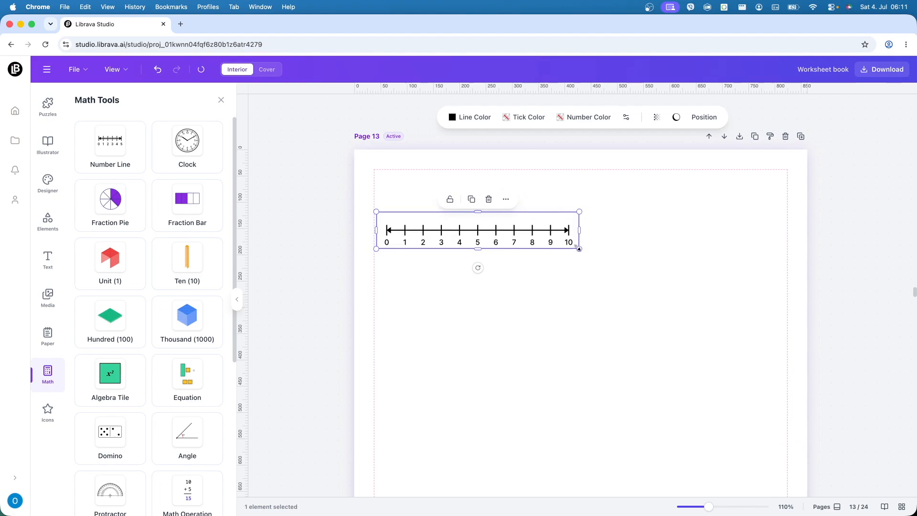
Step: Lengthen the tick marks of the number line in its settings and deselect it
{"action": "left_click", "coordinate": [627, 117]}
{"action": "left_click_drag", "start_coordinate": [659, 297], "coordinate": [684, 298]}
{"action": "left_click", "coordinate": [595, 295]}
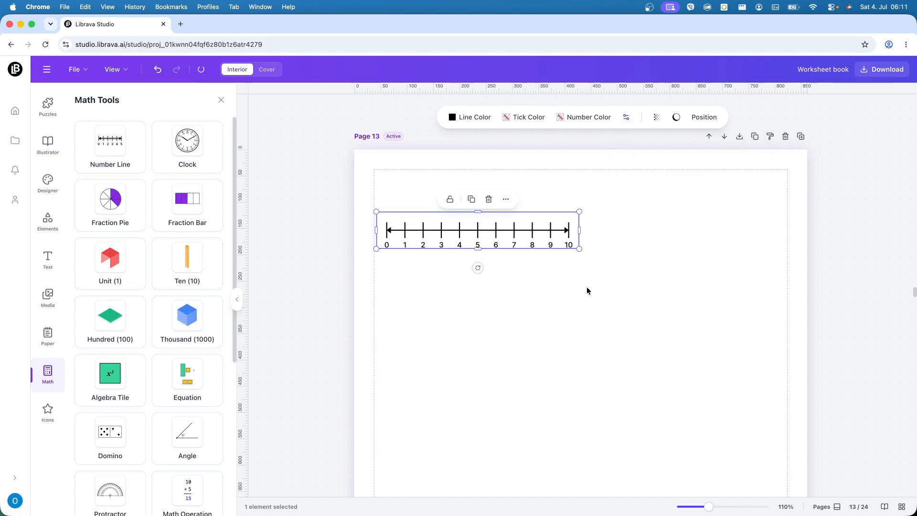
{"action": "left_click", "coordinate": [584, 288]}
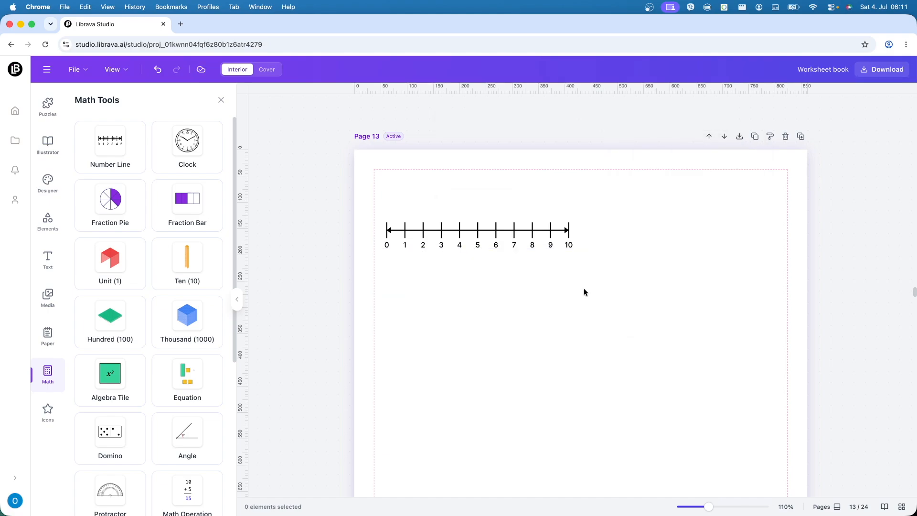
Step: Add a fraction pie below and to the right of the number line and make its border pink
{"action": "left_click", "coordinate": [114, 200]}
{"action": "left_click_drag", "start_coordinate": [564, 428], "coordinate": [635, 317]}
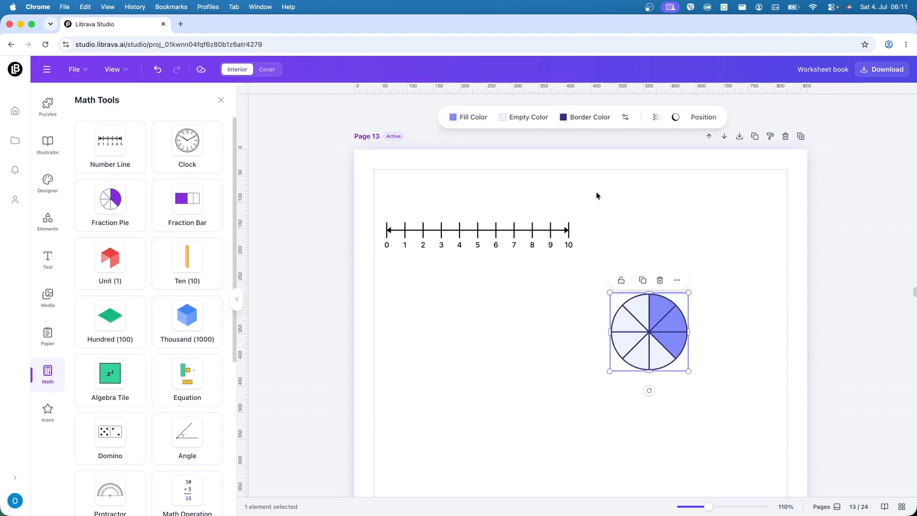
{"action": "left_click", "coordinate": [587, 123]}
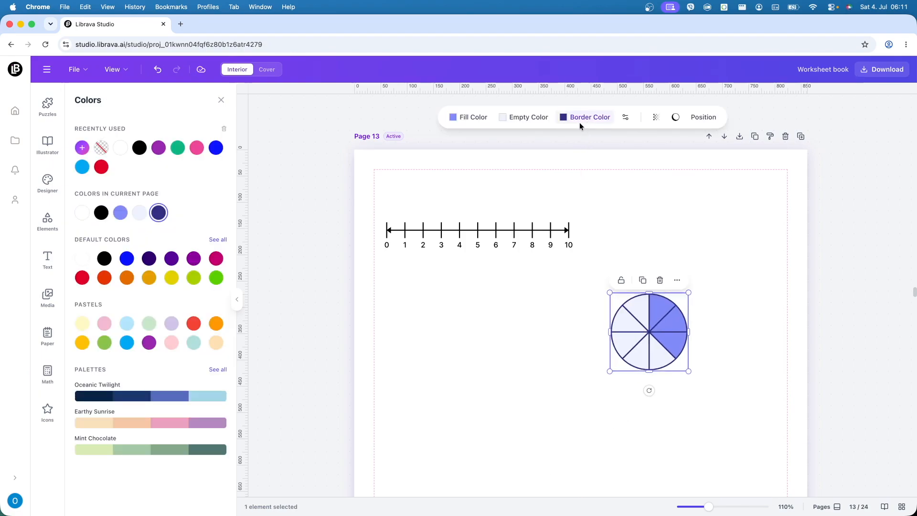
{"action": "left_click", "coordinate": [196, 148]}
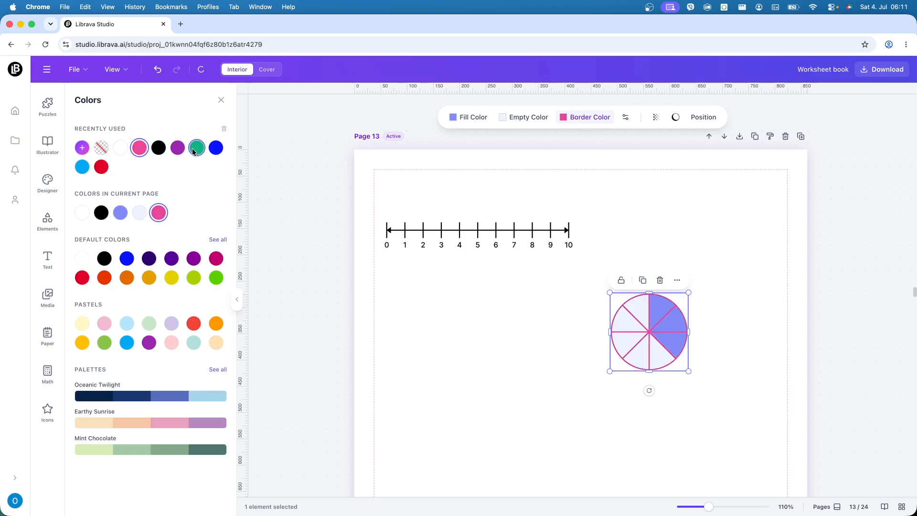
Step: Make the fraction pie's empty sections white and its filled sections a blue gradient after trying a lilac gradient
{"action": "left_click", "coordinate": [522, 120]}
{"action": "left_click", "coordinate": [121, 151]}
{"action": "left_click", "coordinate": [457, 120]}
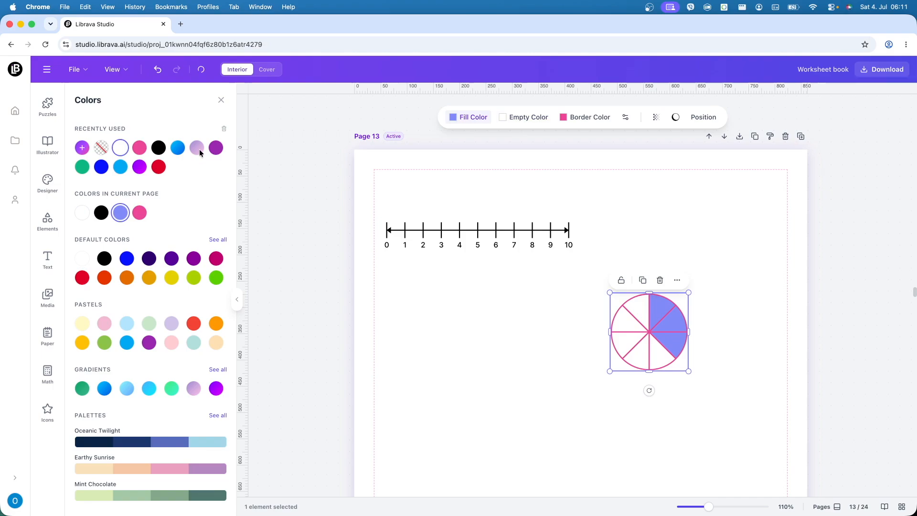
{"action": "left_click", "coordinate": [197, 148]}
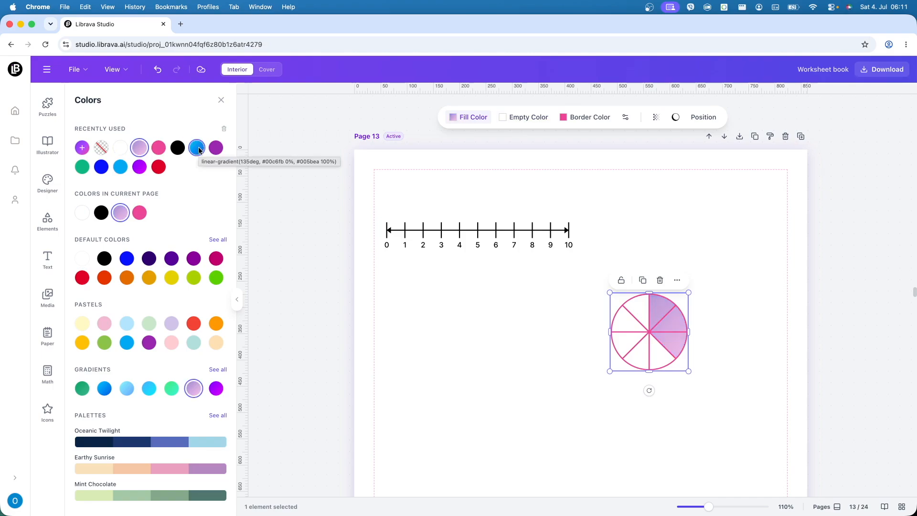
{"action": "left_click", "coordinate": [199, 149]}
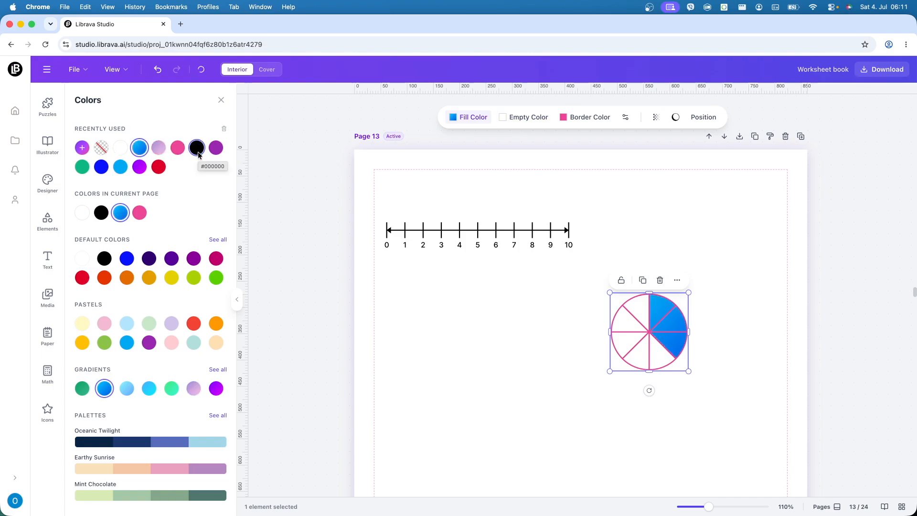
Step: Move the fraction pie directly beneath the number line, near the page's inner margin
{"action": "left_click", "coordinate": [597, 368]}
{"action": "left_click", "coordinate": [665, 352]}
{"action": "left_click_drag", "start_coordinate": [665, 352], "coordinate": [458, 354]}
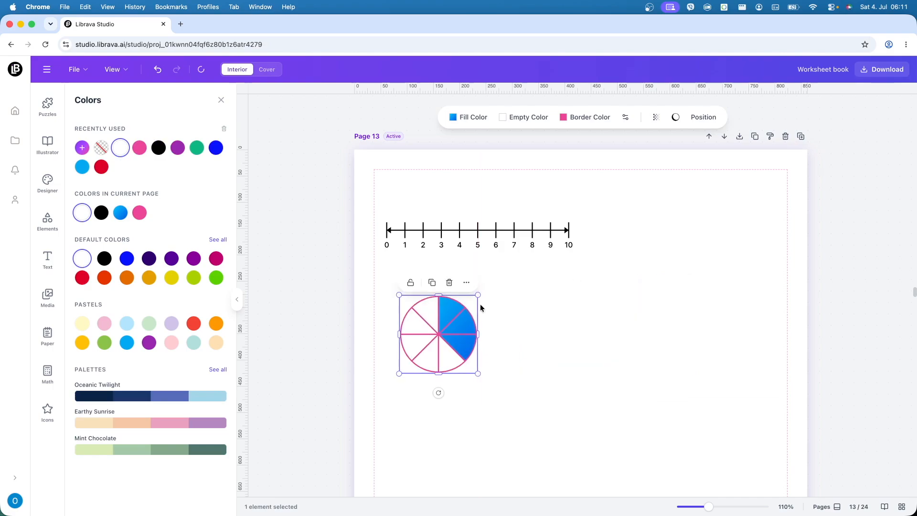
{"action": "left_click", "coordinate": [47, 374]}
{"action": "scroll", "coordinate": [186, 352], "scroll_direction": "down", "scroll_amount": 2}
{"action": "scroll", "coordinate": [191, 371], "scroll_direction": "down", "scroll_amount": 3}
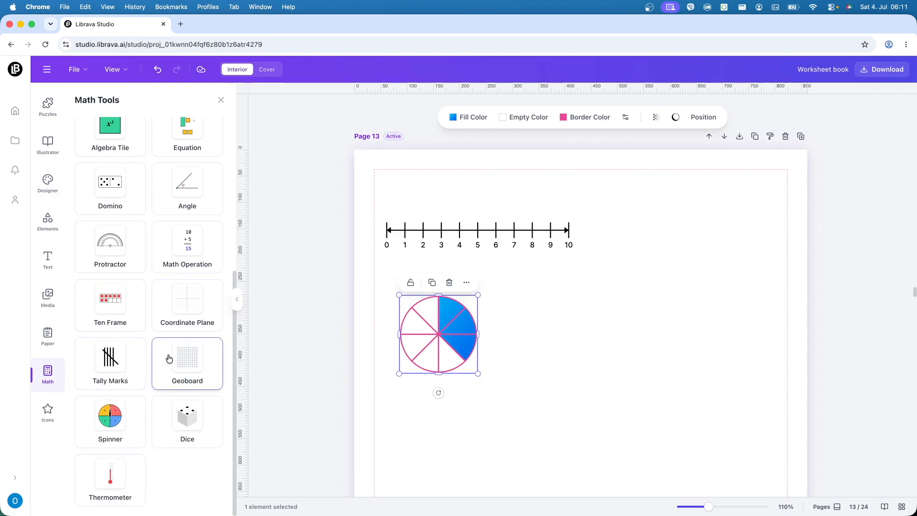
{"action": "scroll", "coordinate": [169, 359], "scroll_direction": "up", "scroll_amount": 5}
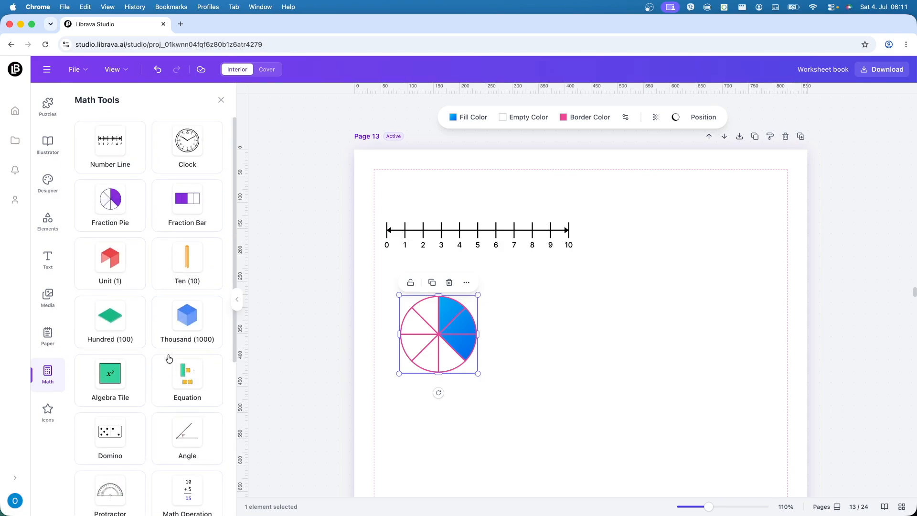
Step: Select the number line and the fraction pie on page 13 together and delete them
{"action": "left_click", "coordinate": [535, 357]}
{"action": "left_click_drag", "start_coordinate": [376, 200], "coordinate": [563, 371]}
{"action": "key", "text": "BackSpace"}
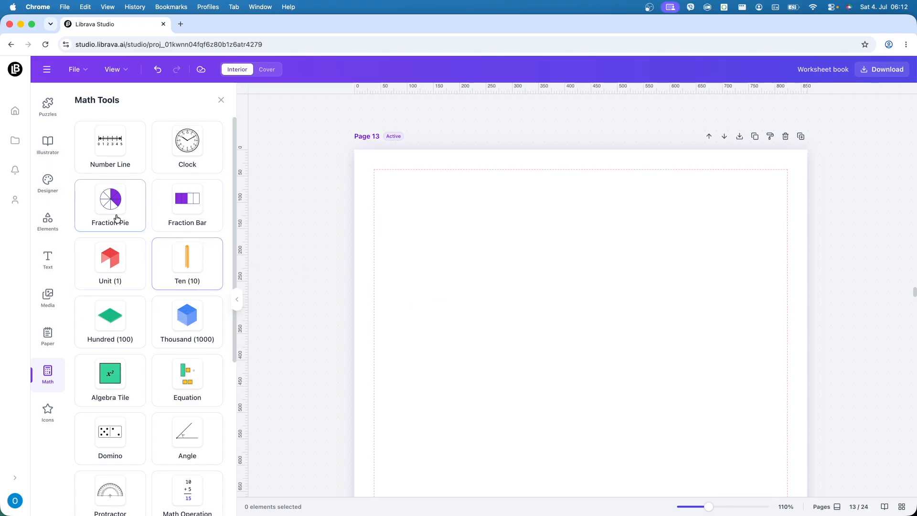
Step: Generate an AI interior design from the prompt "4th grade math and probability worksheet page"
{"action": "left_click", "coordinate": [45, 182]}
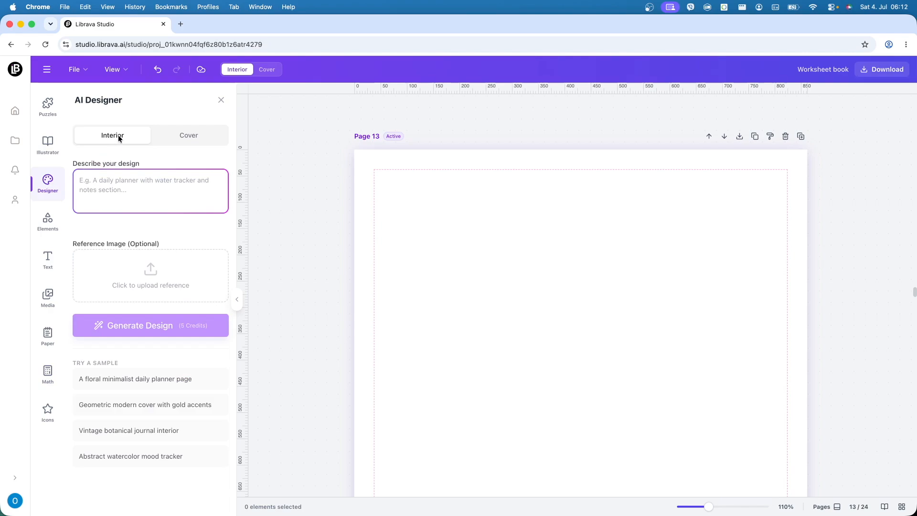
{"action": "left_click", "coordinate": [109, 183]}
{"action": "type", "text": "4th "}
{"action": "type", "text": "grade"}
{"action": "type", "text": " math and "}
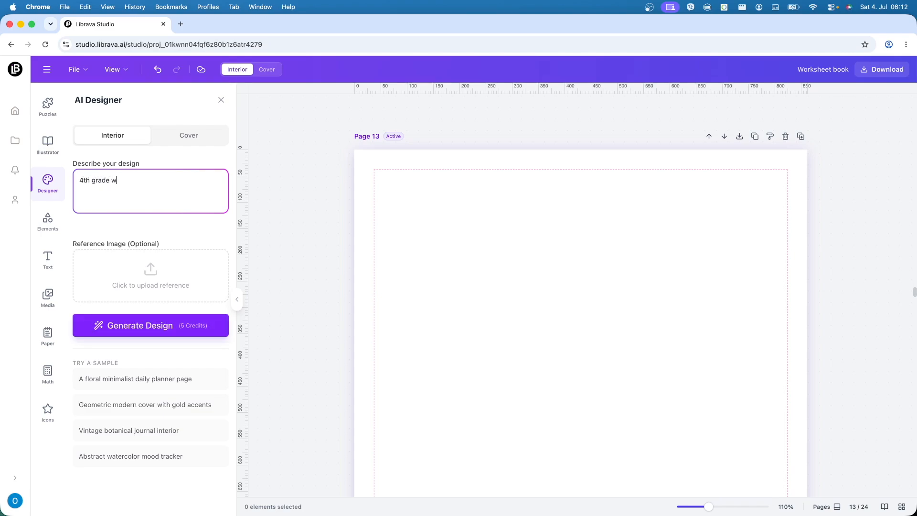
{"action": "type", "text": "probability workshe"}
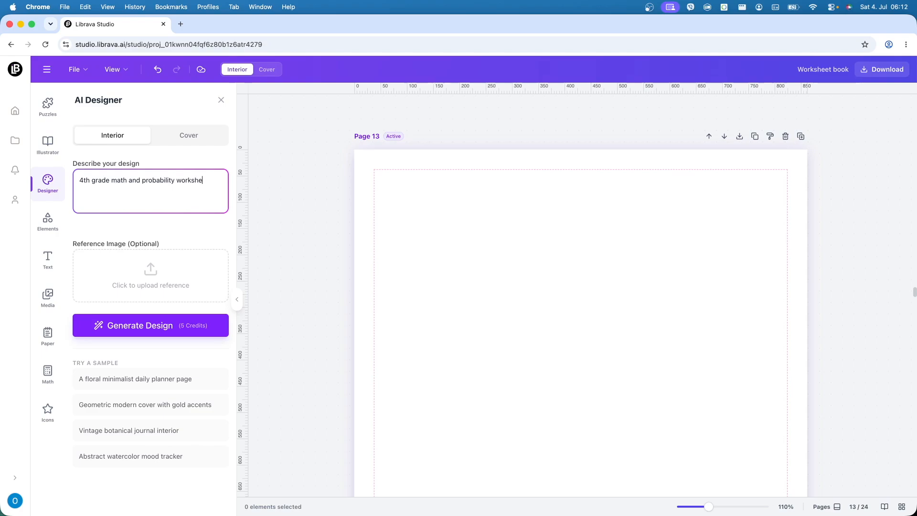
{"action": "type", "text": "et page"}
{"action": "left_click", "coordinate": [144, 329]}
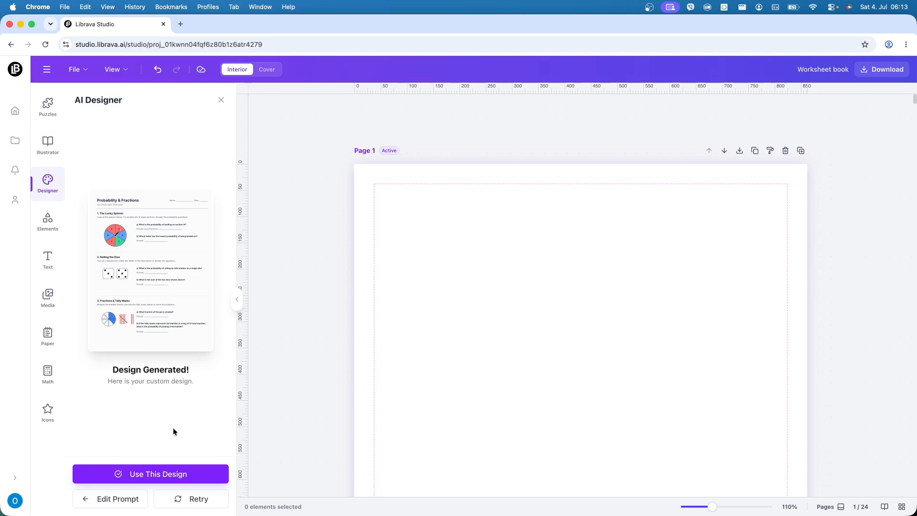
Step: Apply the generated worksheet design to page 1 and deselect its elements
{"action": "scroll", "coordinate": [453, 337], "scroll_direction": "down", "scroll_amount": 2}
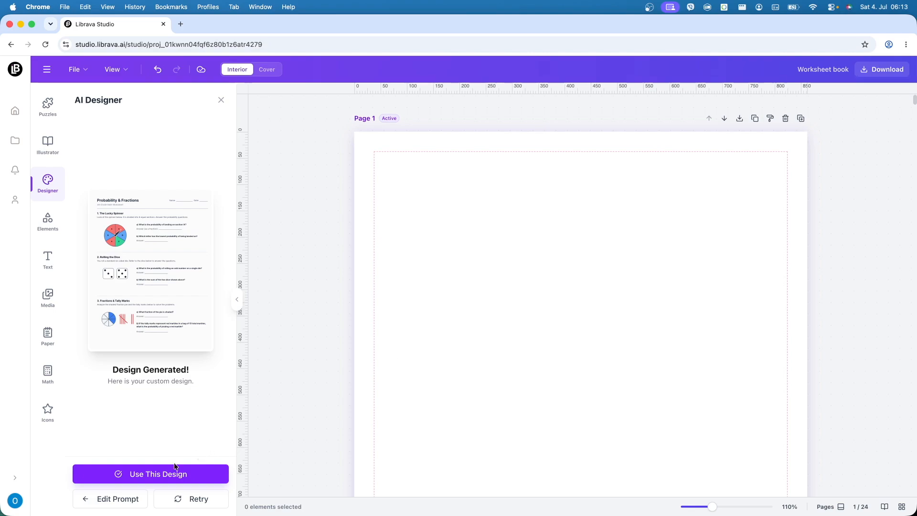
{"action": "left_click", "coordinate": [157, 474]}
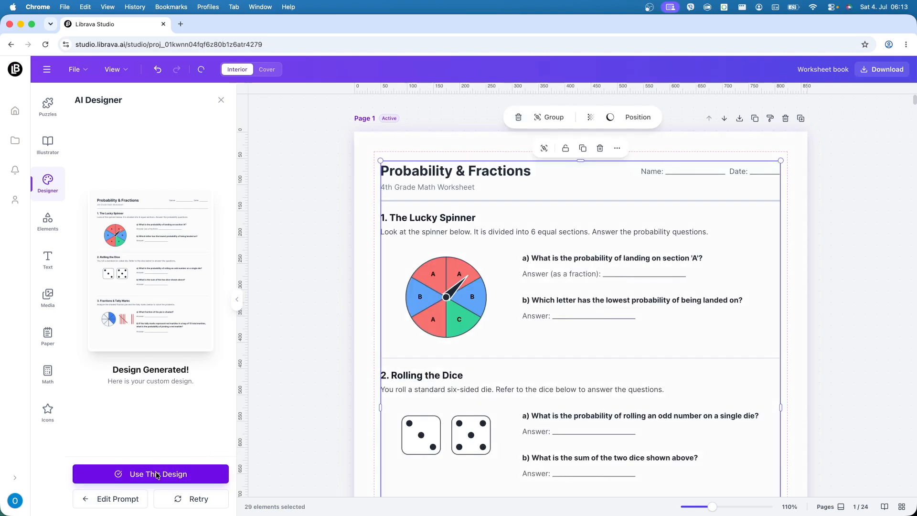
{"action": "left_click", "coordinate": [369, 417]}
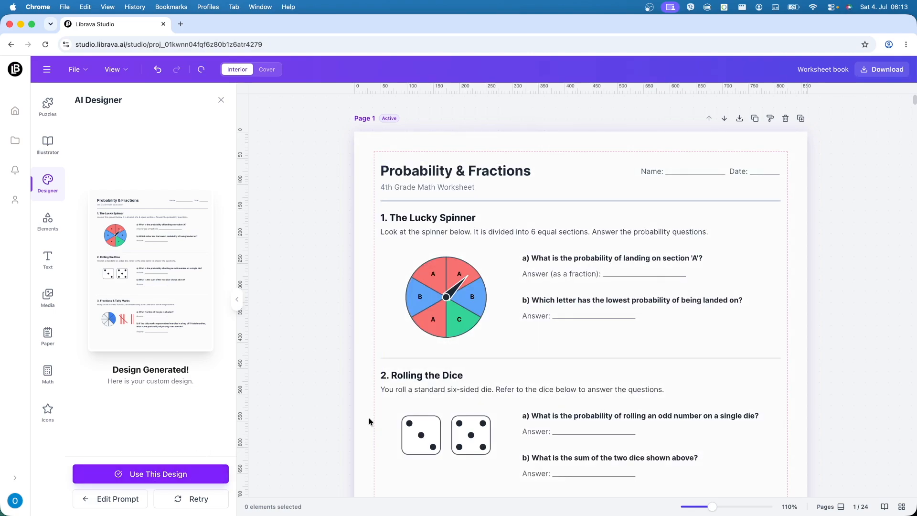
{"action": "scroll", "coordinate": [343, 379], "scroll_direction": "down", "scroll_amount": 5}
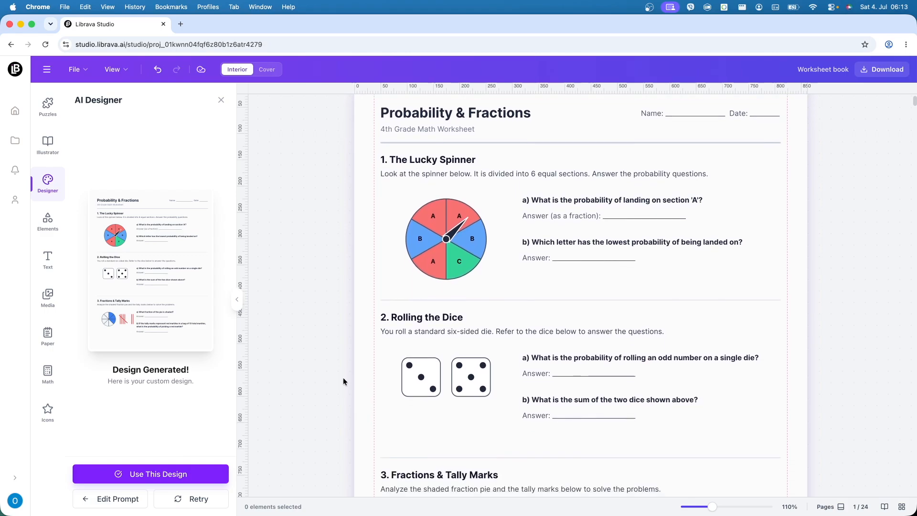
{"action": "scroll", "coordinate": [343, 377], "scroll_direction": "up", "scroll_amount": 5}
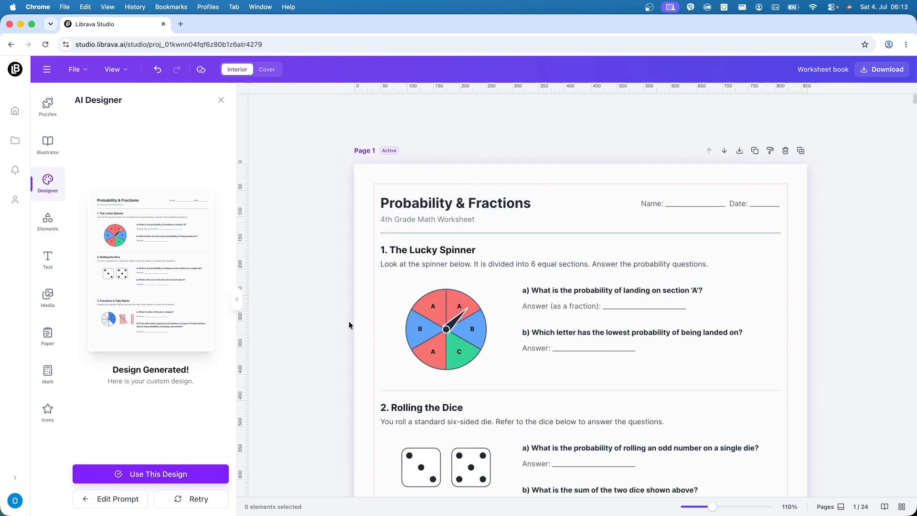
Step: Change the arrow color of the Lucky Spinner to bright green
{"action": "left_click", "coordinate": [450, 341]}
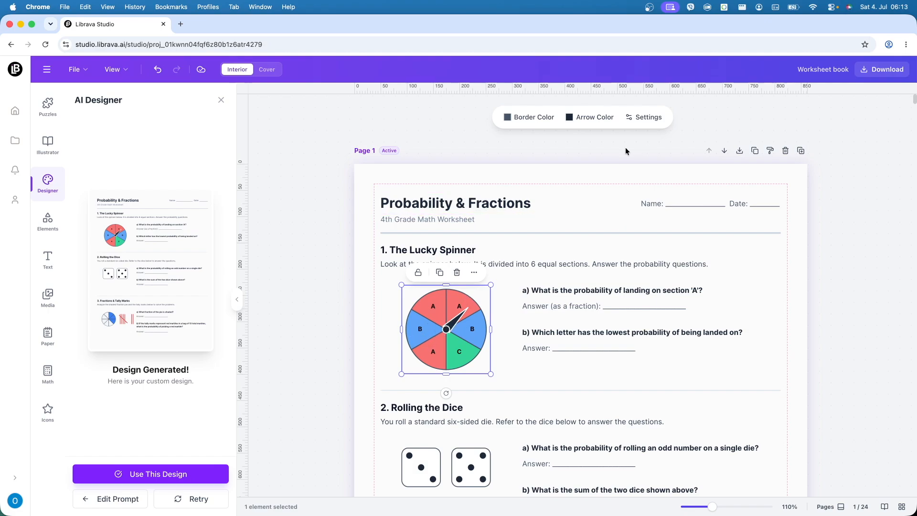
{"action": "left_click", "coordinate": [590, 122]}
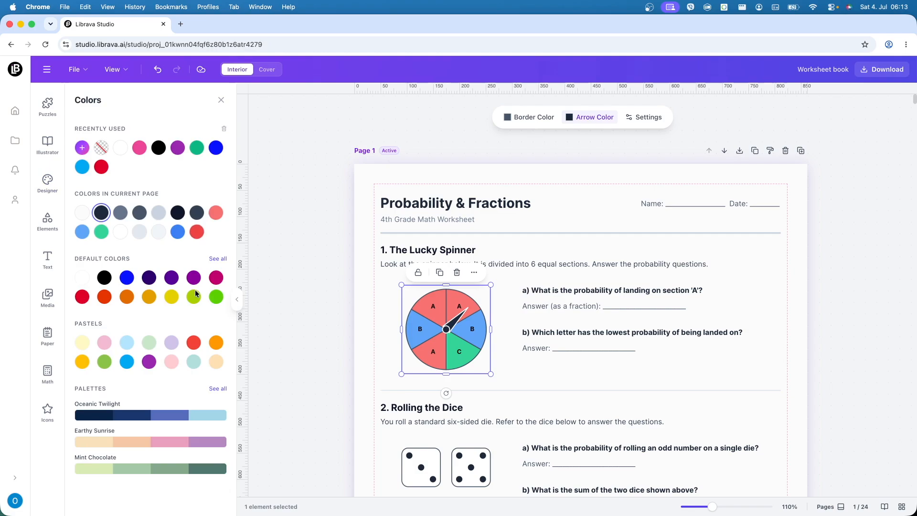
{"action": "left_click", "coordinate": [213, 299]}
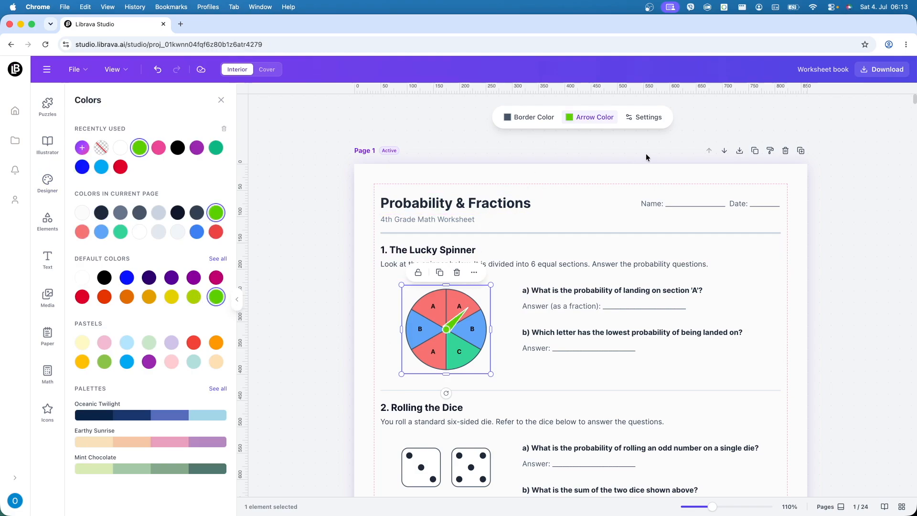
Step: Try blue and orange-red for the spinner's first A section in its settings, and restore the section's red
{"action": "left_click", "coordinate": [646, 116]}
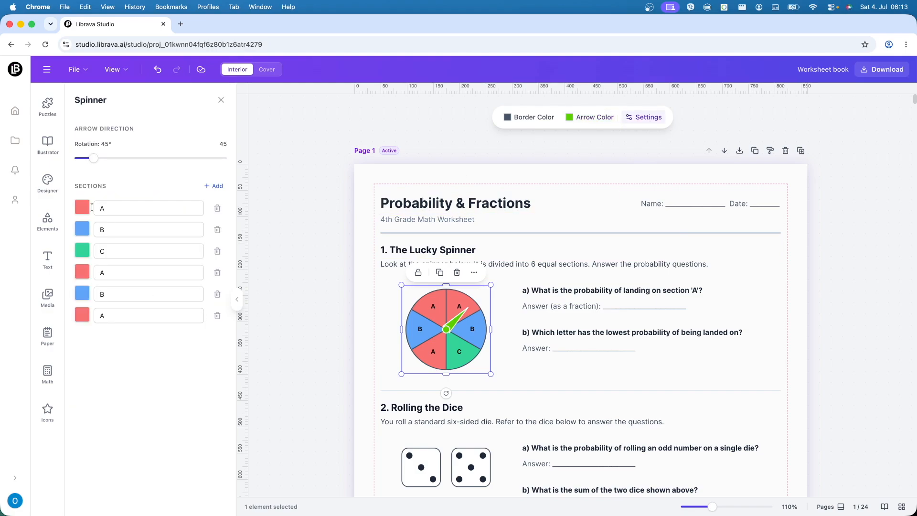
{"action": "left_click", "coordinate": [82, 209]}
{"action": "left_click", "coordinate": [83, 209]}
{"action": "left_click", "coordinate": [154, 310]}
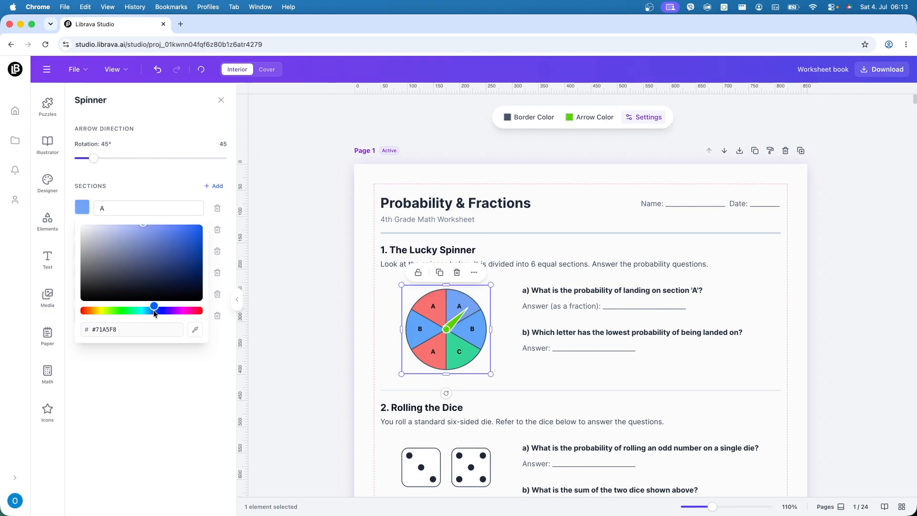
{"action": "left_click", "coordinate": [85, 311]}
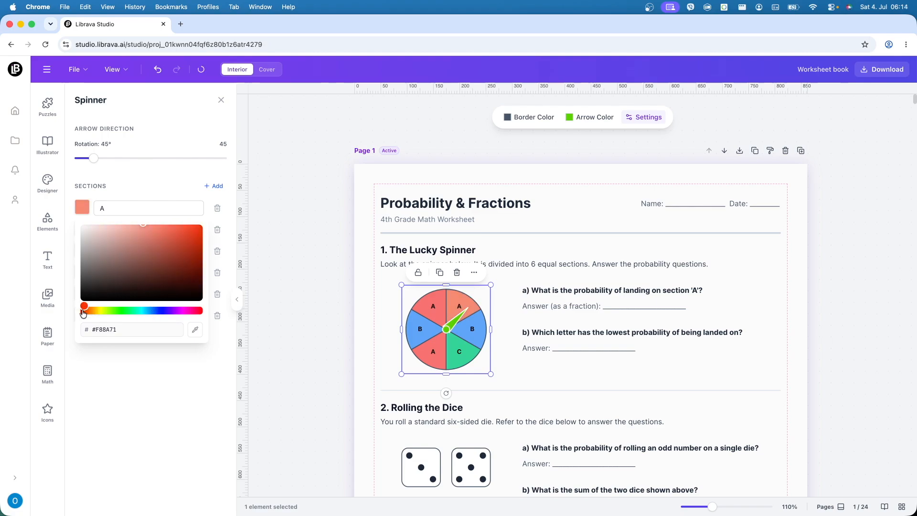
{"action": "left_click", "coordinate": [173, 397]}
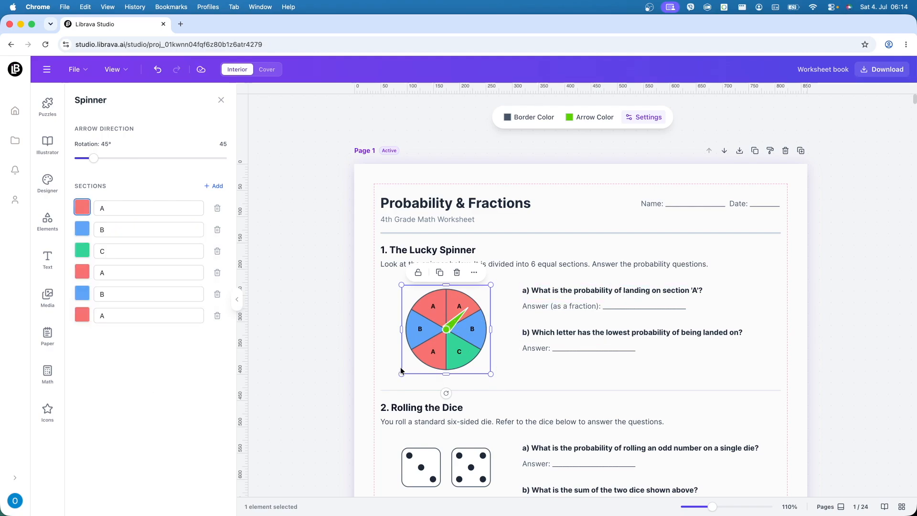
Step: Inspect the worksheet's spinner, both dice and the tally marks as individual elements, including the tally marks' count settings
{"action": "left_click", "coordinate": [363, 360]}
{"action": "left_click", "coordinate": [455, 334]}
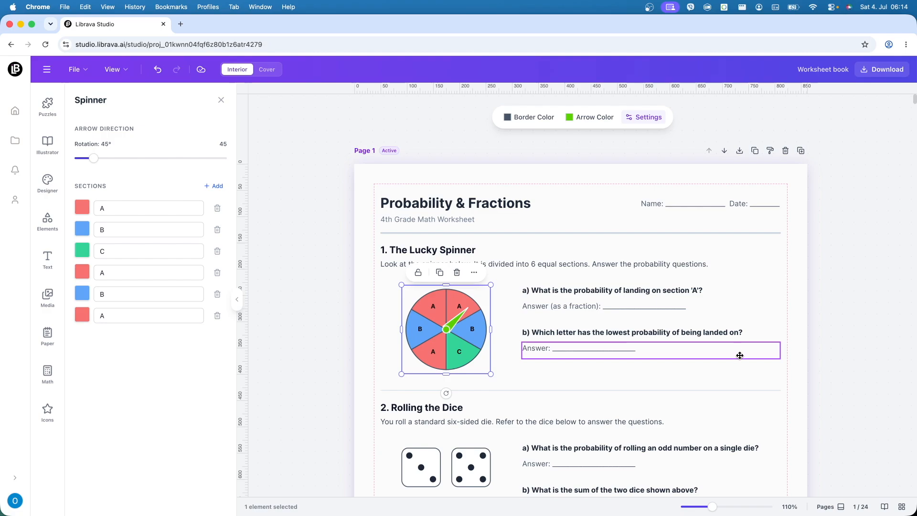
{"action": "scroll", "coordinate": [728, 353], "scroll_direction": "down", "scroll_amount": 3}
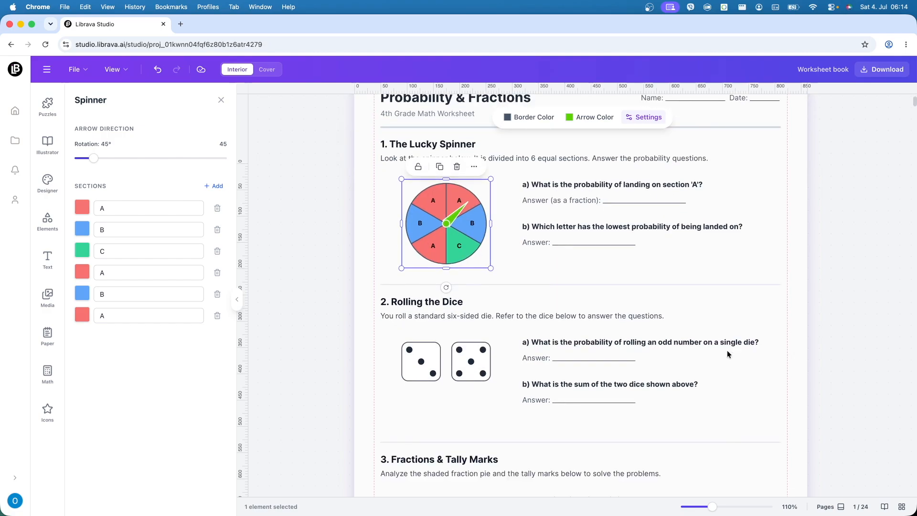
{"action": "scroll", "coordinate": [728, 354], "scroll_direction": "down", "scroll_amount": 1}
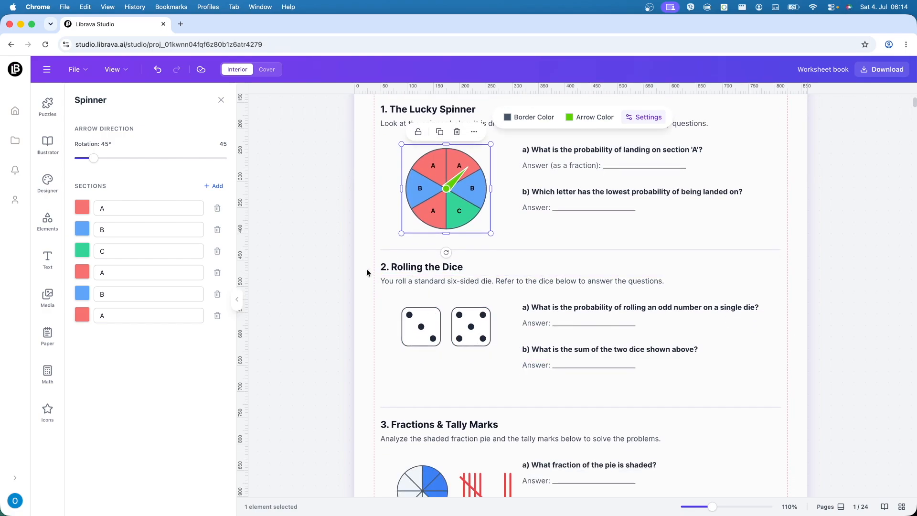
{"action": "left_click", "coordinate": [434, 332]}
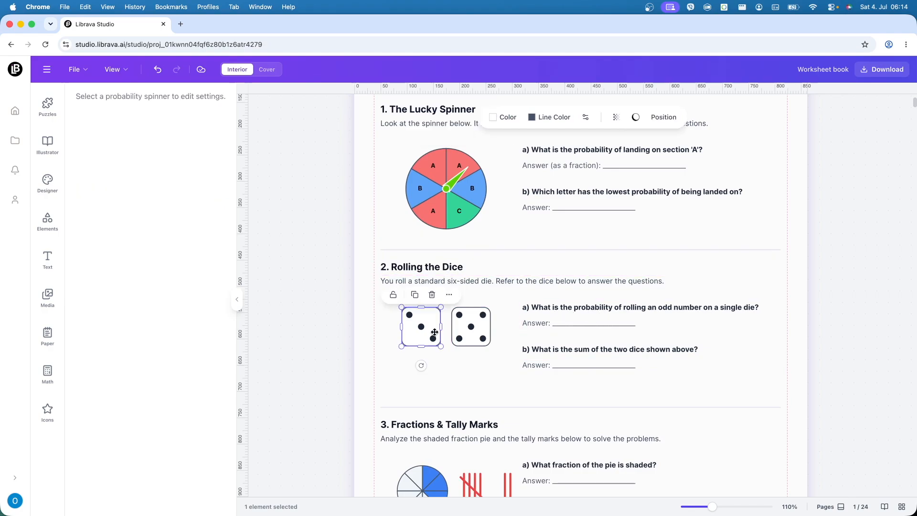
{"action": "left_click", "coordinate": [484, 332]}
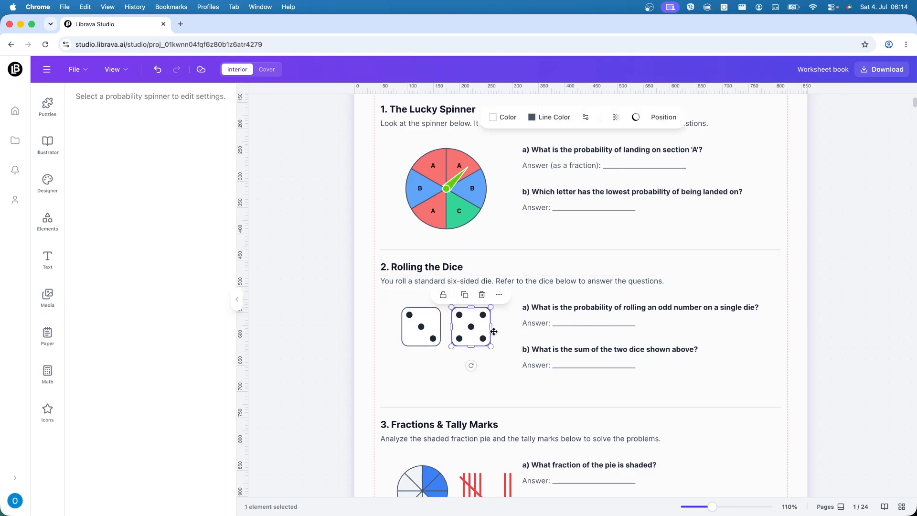
{"action": "scroll", "coordinate": [723, 374], "scroll_direction": "down", "scroll_amount": 4}
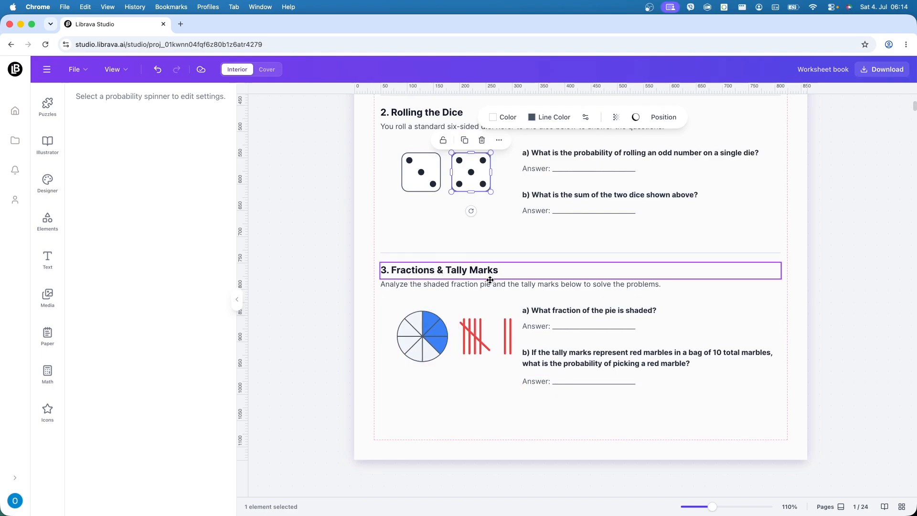
{"action": "left_click", "coordinate": [466, 333]}
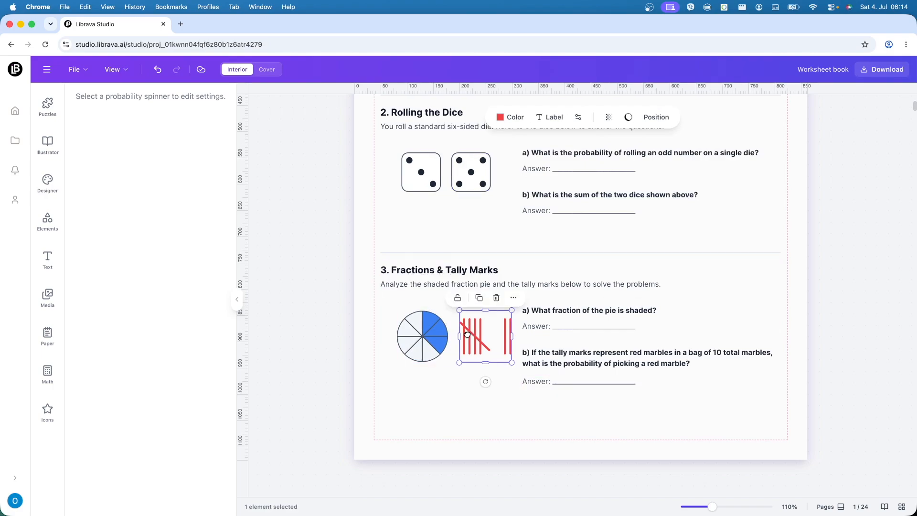
{"action": "left_click", "coordinate": [579, 119]}
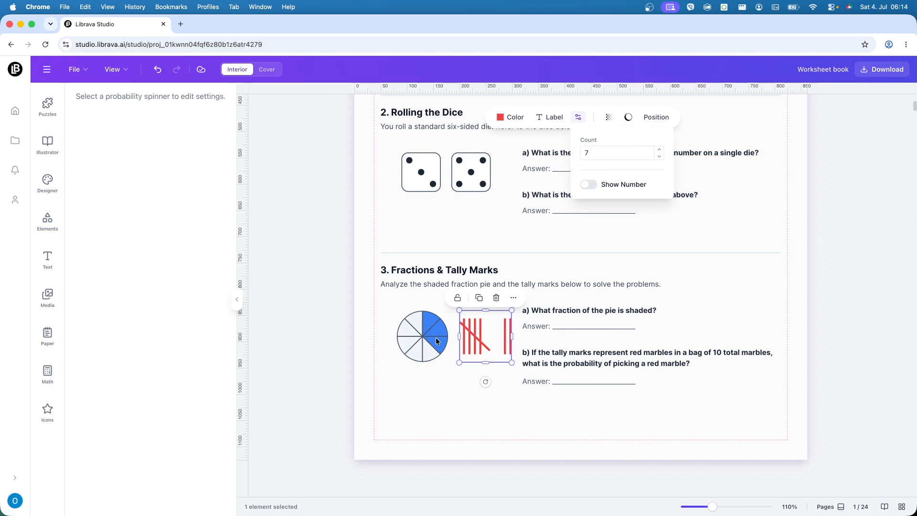
{"action": "left_click", "coordinate": [569, 408]}
Step: Review the whole worksheet page from the header to section 3, selecting the name and date line
{"action": "scroll", "coordinate": [709, 408], "scroll_direction": "up", "scroll_amount": 6}
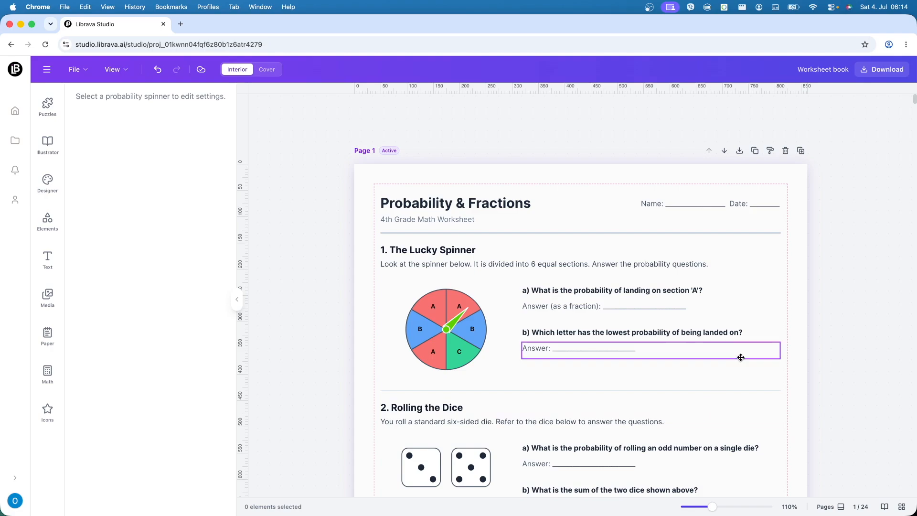
{"action": "scroll", "coordinate": [741, 355], "scroll_direction": "down", "scroll_amount": 3}
{"action": "scroll", "coordinate": [740, 357], "scroll_direction": "up", "scroll_amount": 2}
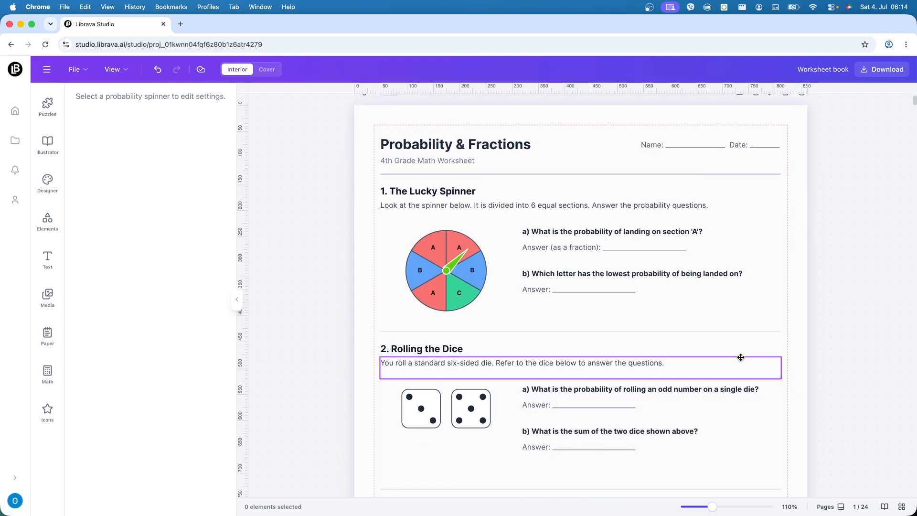
{"action": "left_click", "coordinate": [679, 149]}
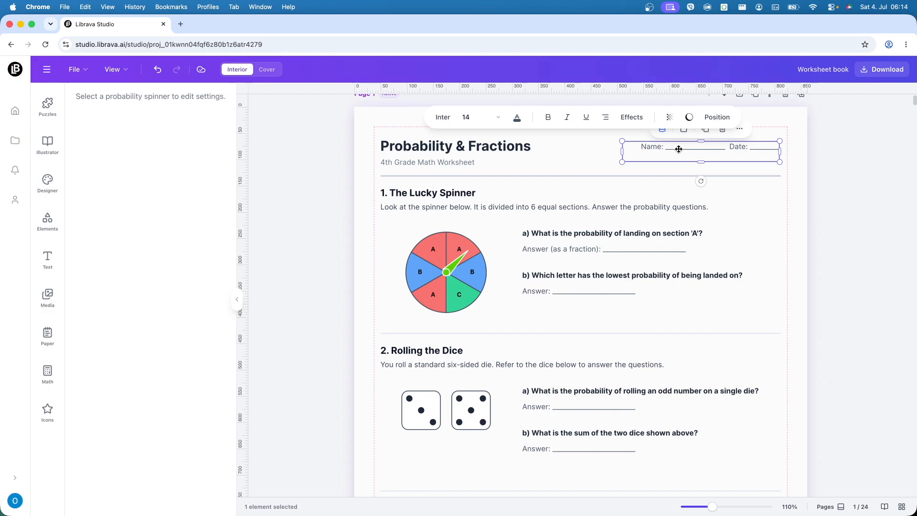
{"action": "scroll", "coordinate": [604, 249], "scroll_direction": "down", "scroll_amount": 7}
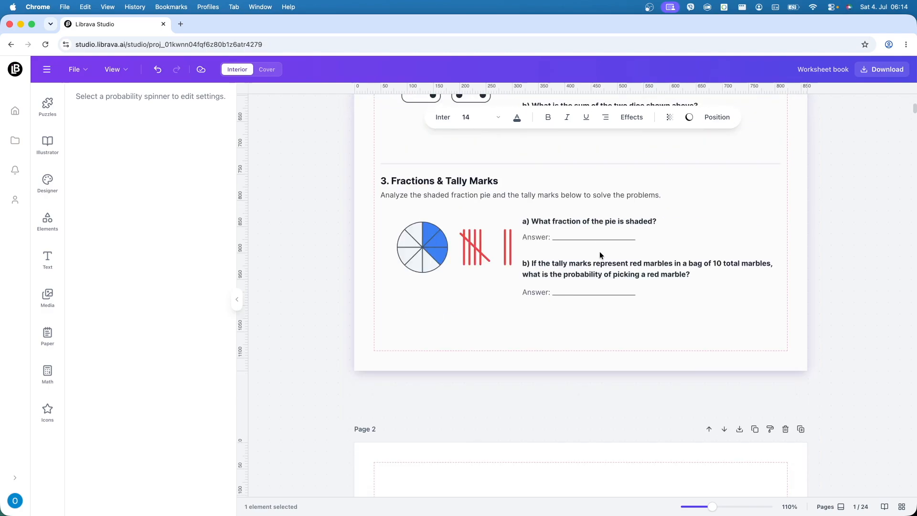
Step: Generate a new AI interior design from the prompt "4th grade math addition worksheet page with 2 digits"
{"action": "scroll", "coordinate": [600, 255], "scroll_direction": "down", "scroll_amount": 8}
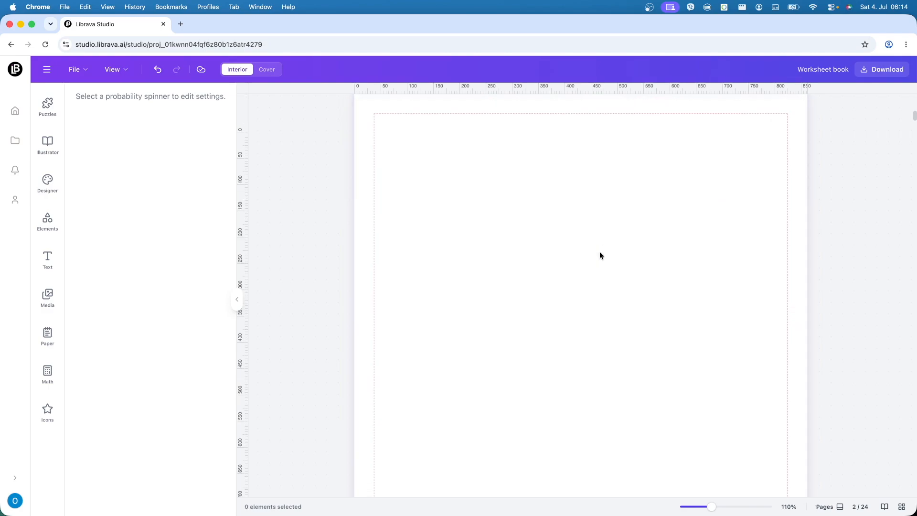
{"action": "left_click", "coordinate": [55, 186]}
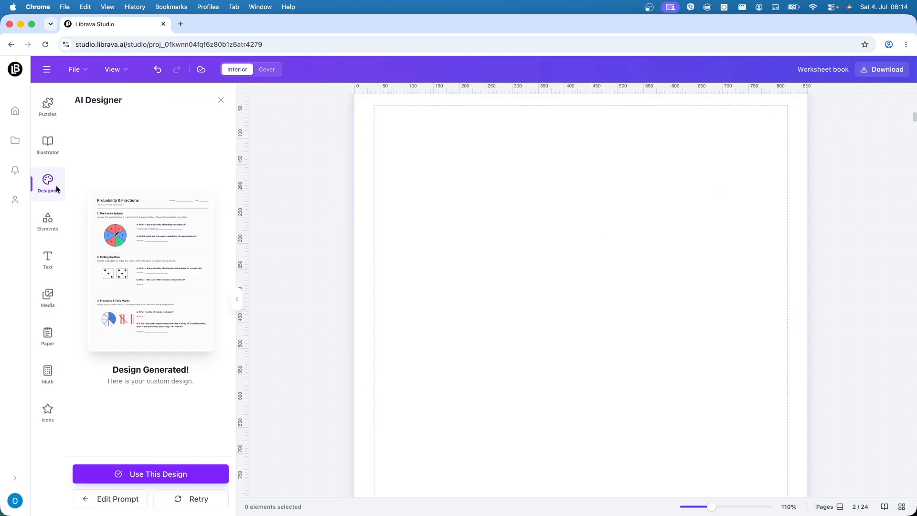
{"action": "left_click", "coordinate": [123, 505]}
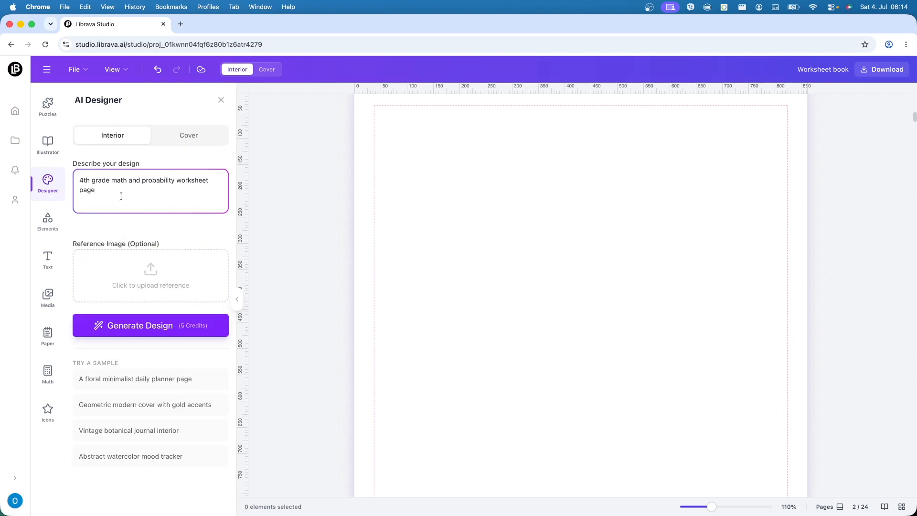
{"action": "left_click_drag", "start_coordinate": [128, 182], "coordinate": [173, 184]}
{"action": "type", "text": "addition"}
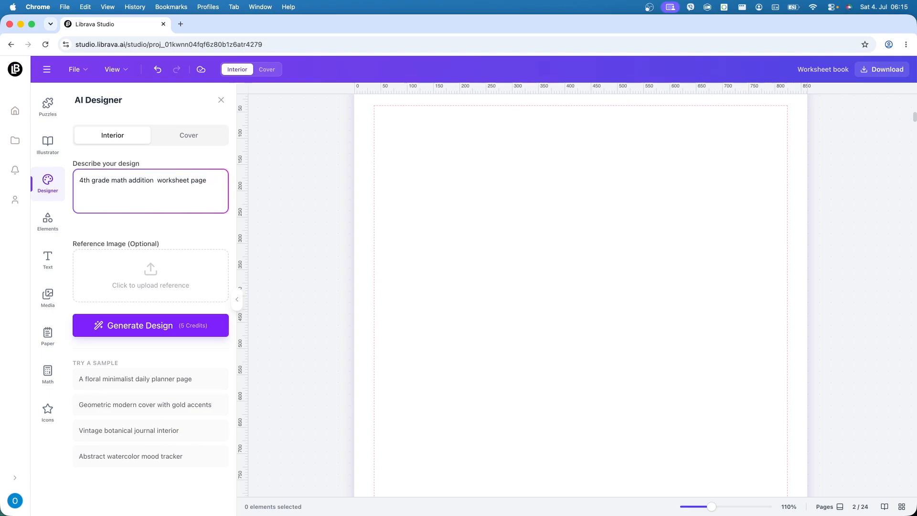
{"action": "type", "text": " with 3 digits"}
{"action": "key", "text": "BackSpace"}
{"action": "type", "text": "2"}
{"action": "left_click", "coordinate": [131, 335]}
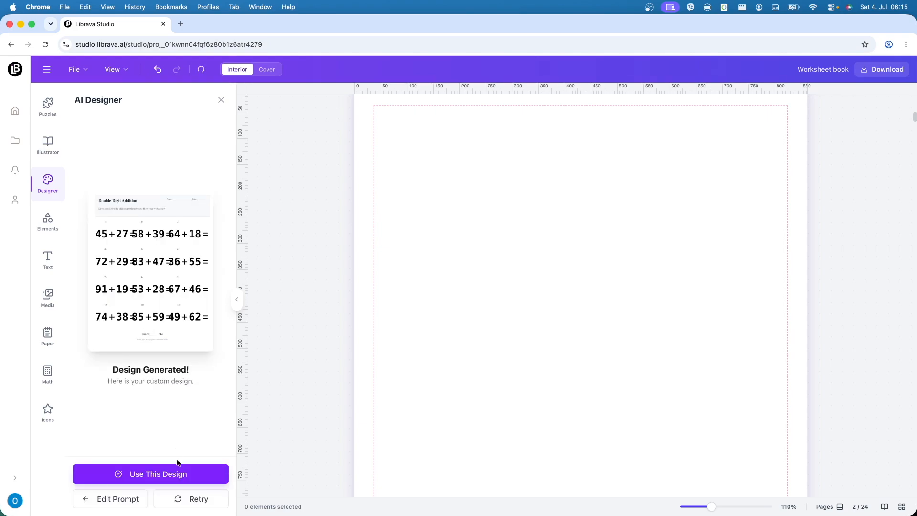
Step: Place the generated addition worksheet design on page 2 and look over its problems
{"action": "left_click", "coordinate": [177, 472]}
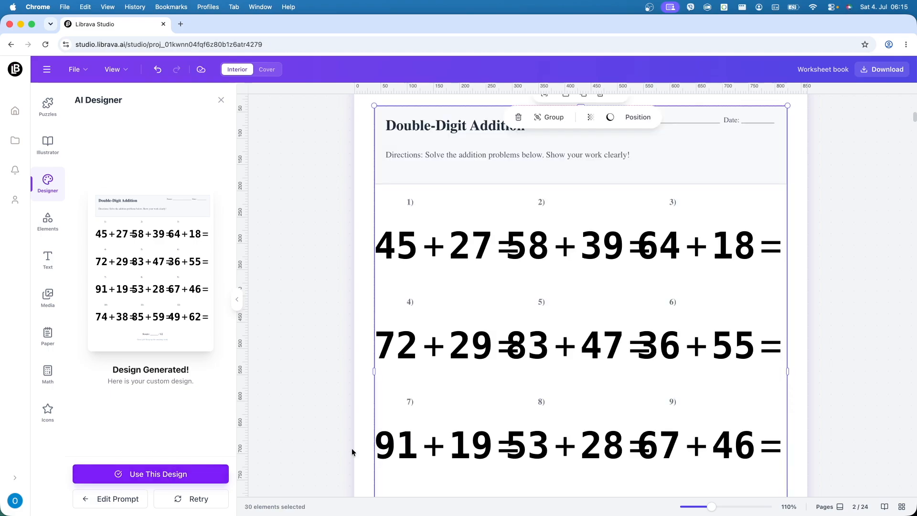
{"action": "left_click", "coordinate": [807, 301]}
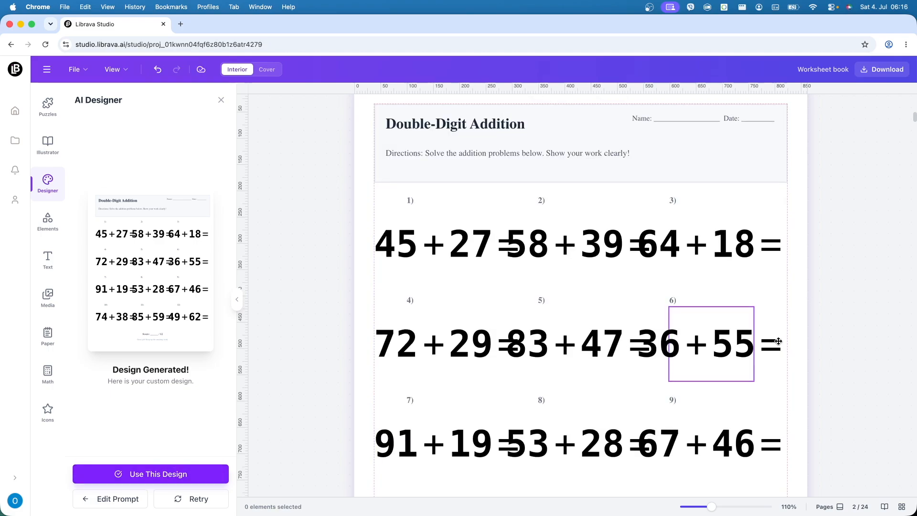
{"action": "scroll", "coordinate": [778, 341], "scroll_direction": "down", "scroll_amount": 3}
{"action": "scroll", "coordinate": [779, 341], "scroll_direction": "down", "scroll_amount": 1}
{"action": "scroll", "coordinate": [779, 341], "scroll_direction": "up", "scroll_amount": 4}
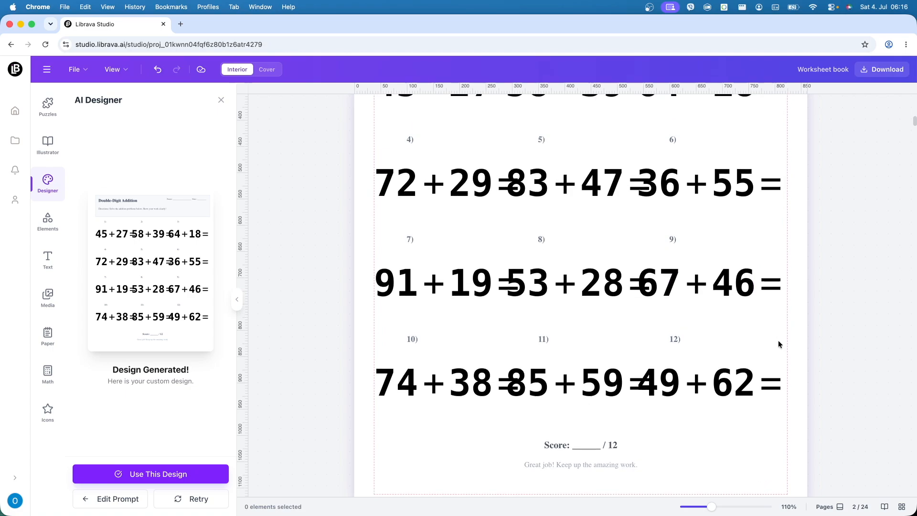
Step: Set the orientation of the worksheet's first addition problem to vertical
{"action": "left_click", "coordinate": [416, 221]}
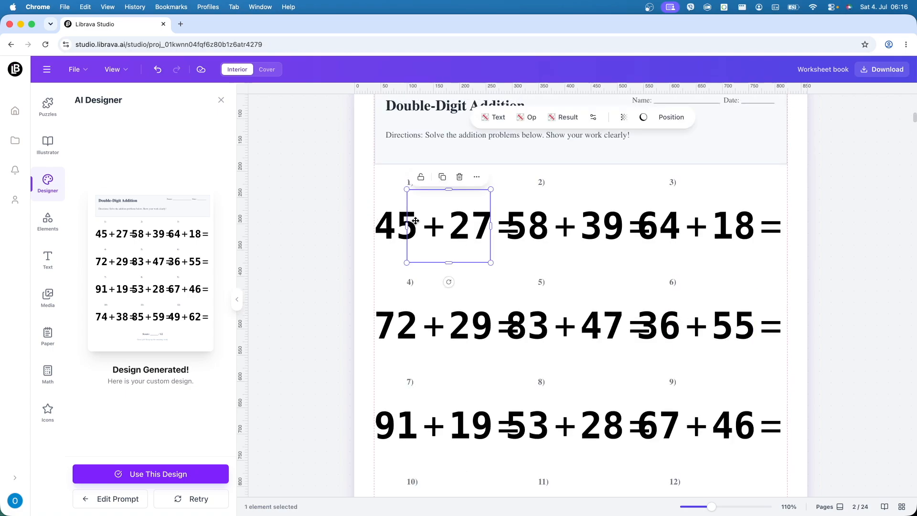
{"action": "left_click", "coordinate": [595, 118]}
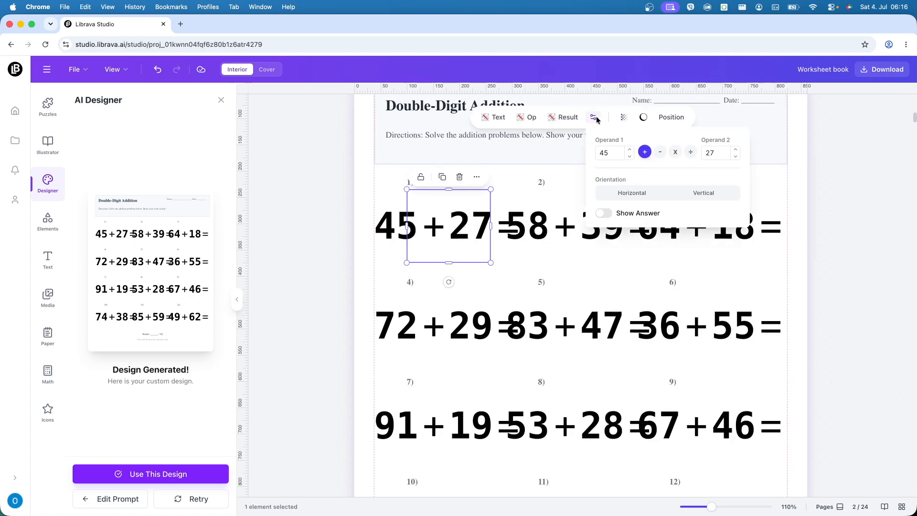
{"action": "left_click", "coordinate": [717, 194]}
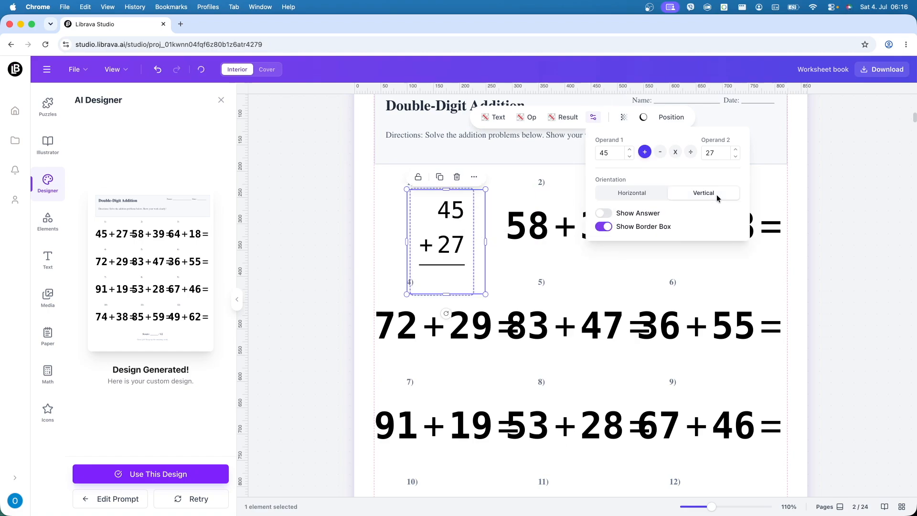
{"action": "left_click", "coordinate": [594, 118]}
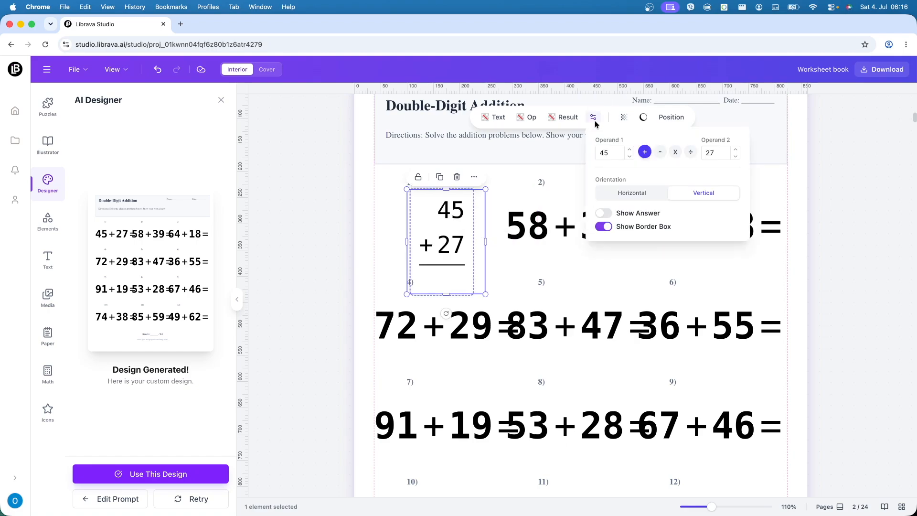
{"action": "left_click", "coordinate": [661, 195]}
{"action": "left_click", "coordinate": [689, 192]}
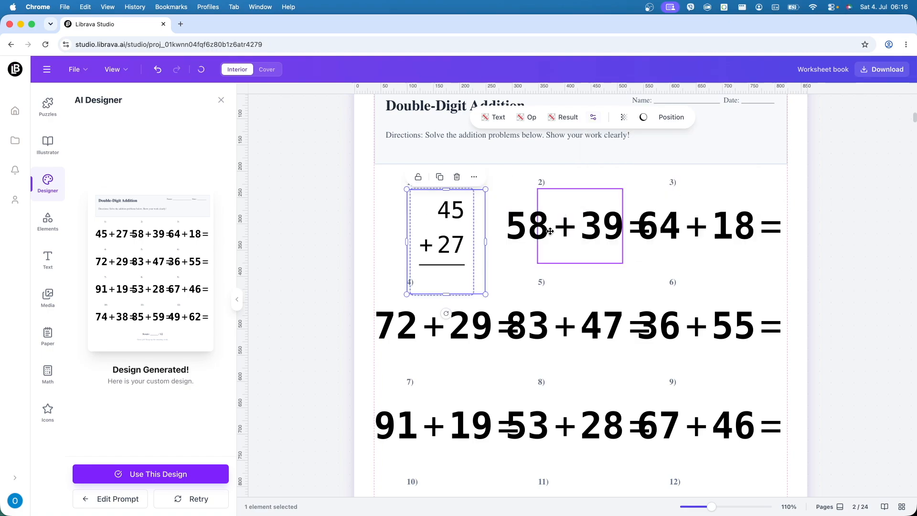
Step: Apply the first problem's style to all similar operation elements across the document
{"action": "left_click", "coordinate": [588, 235]}
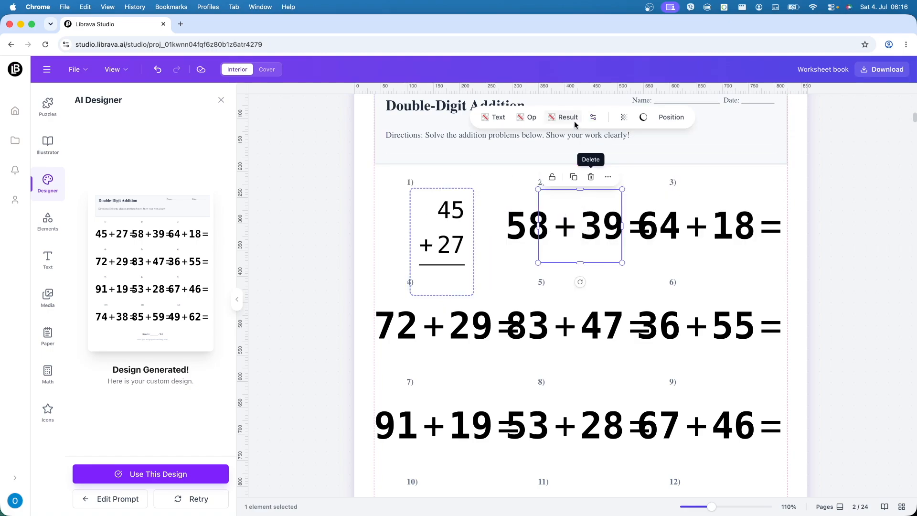
{"action": "left_click", "coordinate": [593, 117]}
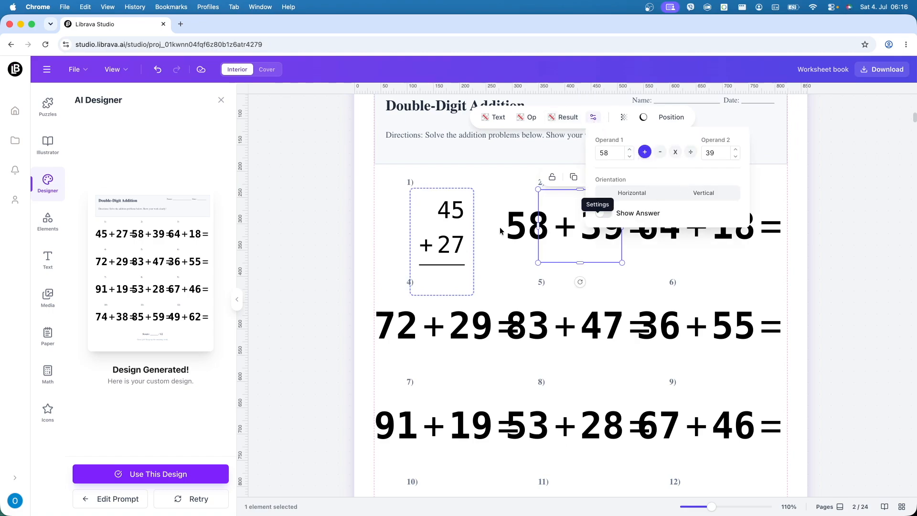
{"action": "right_click", "coordinate": [451, 248]}
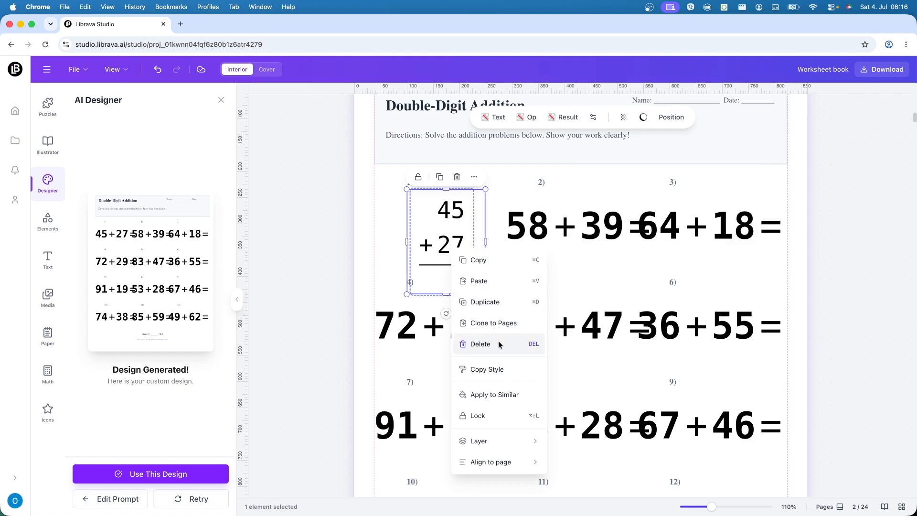
{"action": "left_click", "coordinate": [504, 395]}
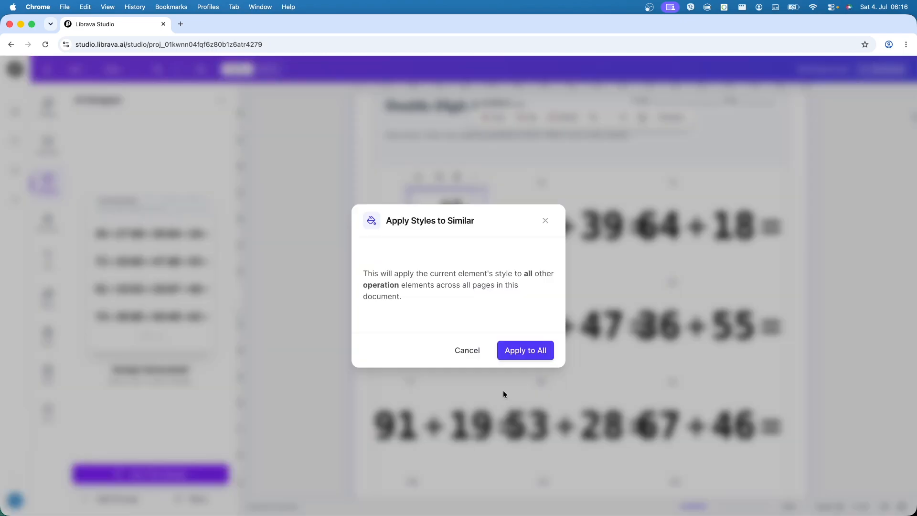
{"action": "left_click", "coordinate": [514, 353]}
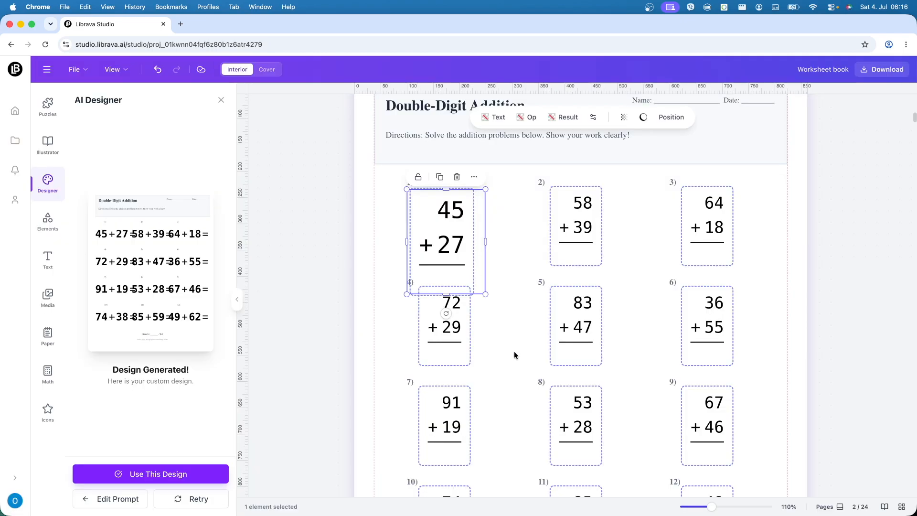
{"action": "left_click", "coordinate": [774, 298]}
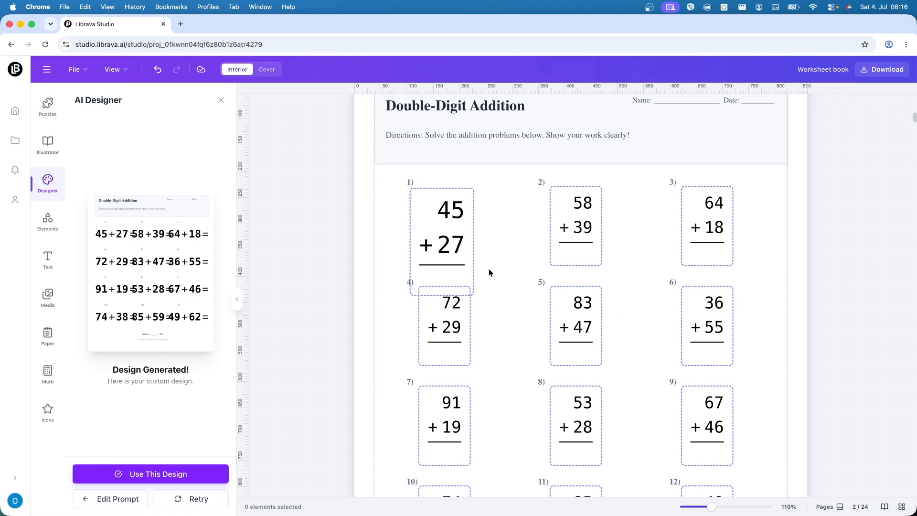
Step: Shrink the first addition problem so it no longer overlaps problem 4 and is close in size to the others
{"action": "left_click", "coordinate": [465, 274]}
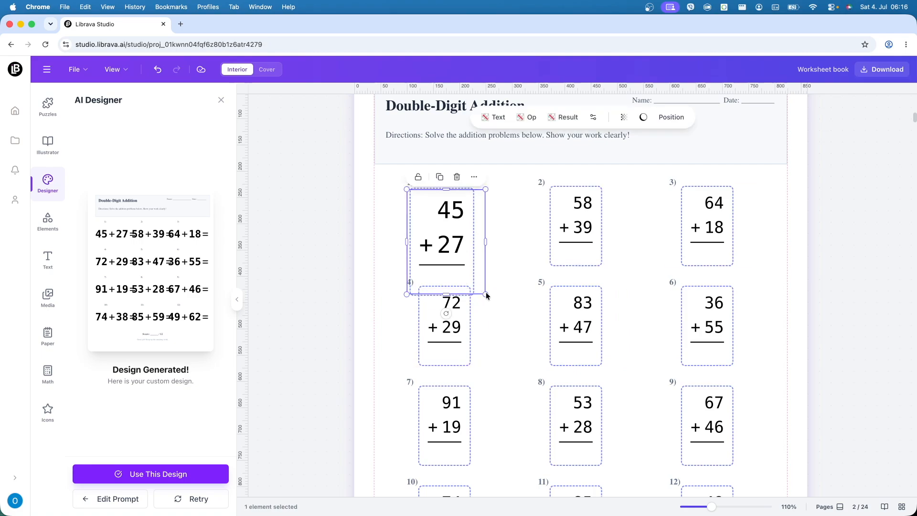
{"action": "left_click_drag", "start_coordinate": [485, 294], "coordinate": [479, 267]}
{"action": "left_click", "coordinate": [377, 294]}
Step: Review the whole addition worksheet on page 2, including individual problems, the score line and the settings of problem 2
{"action": "scroll", "coordinate": [364, 317], "scroll_direction": "down", "scroll_amount": 3}
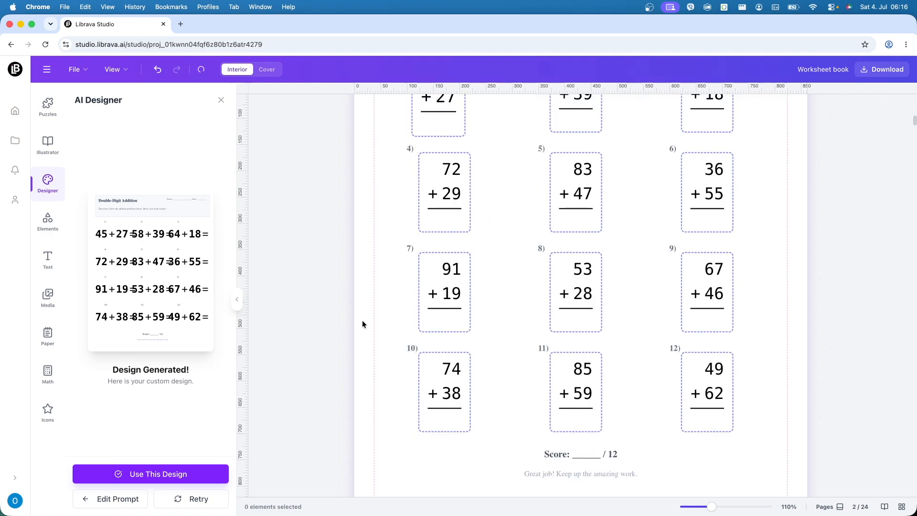
{"action": "scroll", "coordinate": [362, 320], "scroll_direction": "up", "scroll_amount": 3}
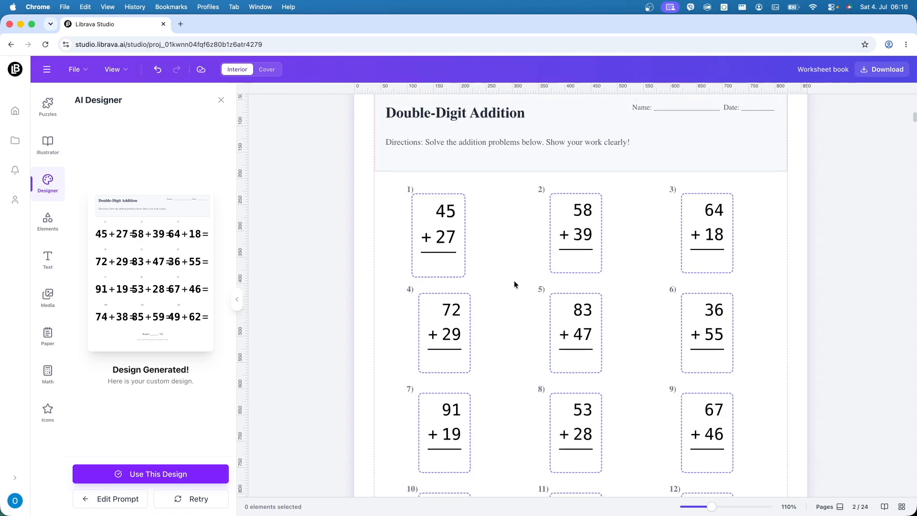
{"action": "scroll", "coordinate": [621, 312], "scroll_direction": "up", "scroll_amount": 4}
{"action": "scroll", "coordinate": [618, 315], "scroll_direction": "down", "scroll_amount": 9}
{"action": "left_click", "coordinate": [617, 317]}
{"action": "left_click", "coordinate": [711, 315]}
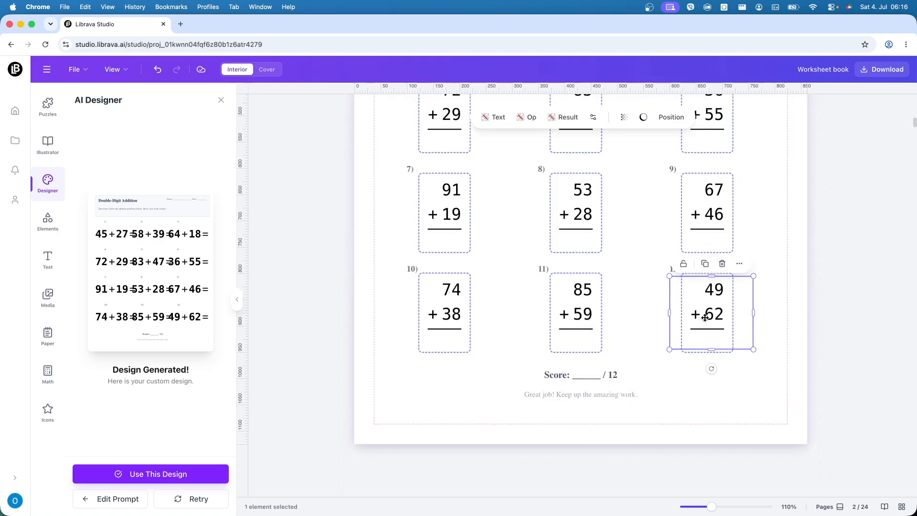
{"action": "left_click", "coordinate": [605, 379]}
{"action": "scroll", "coordinate": [682, 356], "scroll_direction": "up", "scroll_amount": 6}
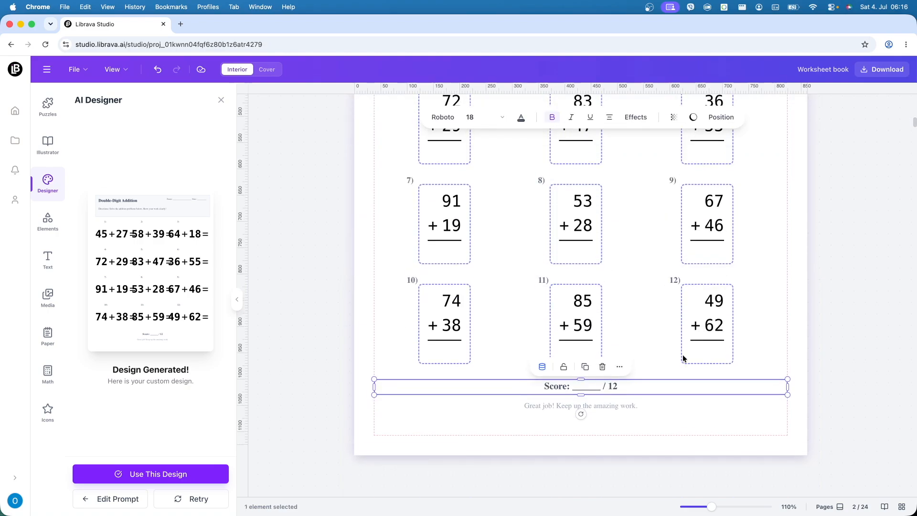
{"action": "left_click", "coordinate": [596, 309]}
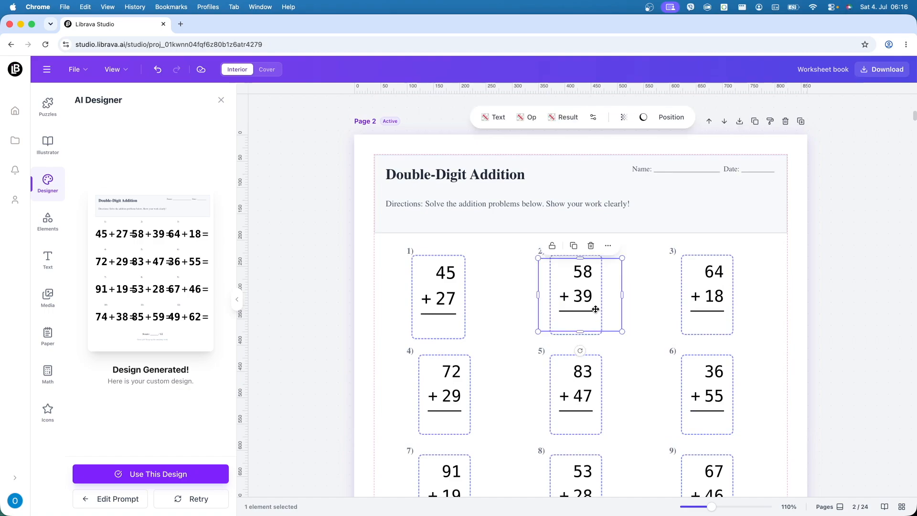
{"action": "left_click", "coordinate": [594, 118]}
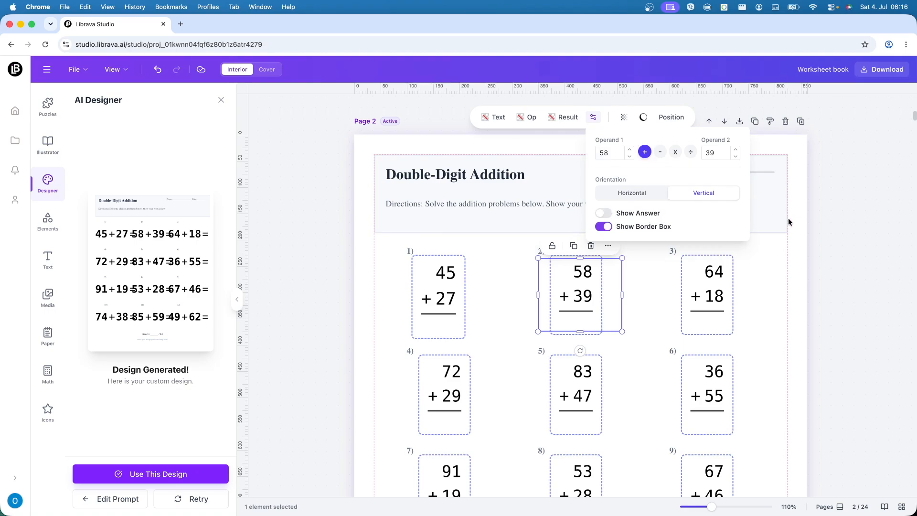
{"action": "left_click", "coordinate": [791, 276]}
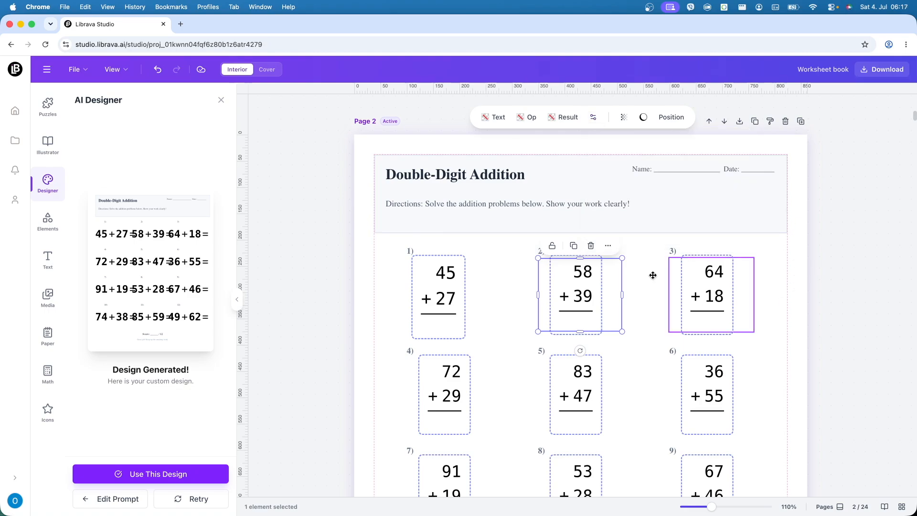
Step: Duplicate page 2 and show the answer for the first addition problem on the copy
{"action": "left_click", "coordinate": [388, 343]}
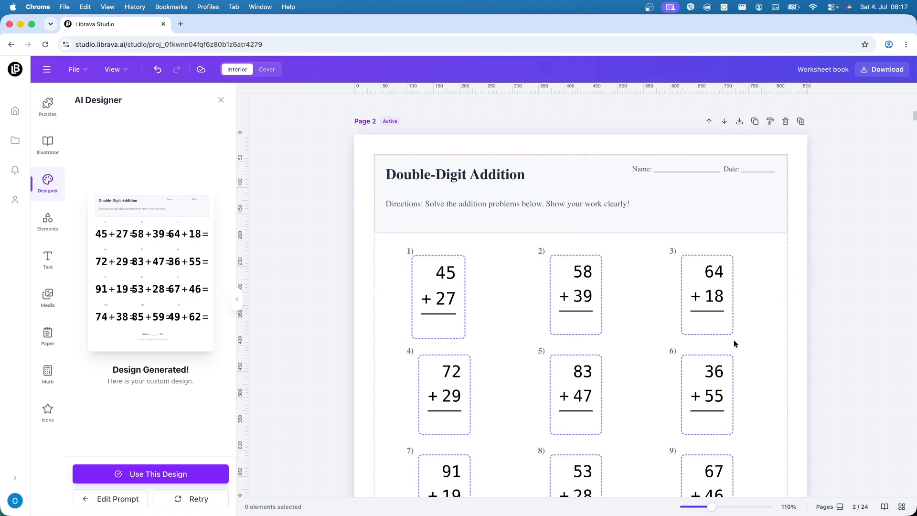
{"action": "left_click", "coordinate": [754, 122]}
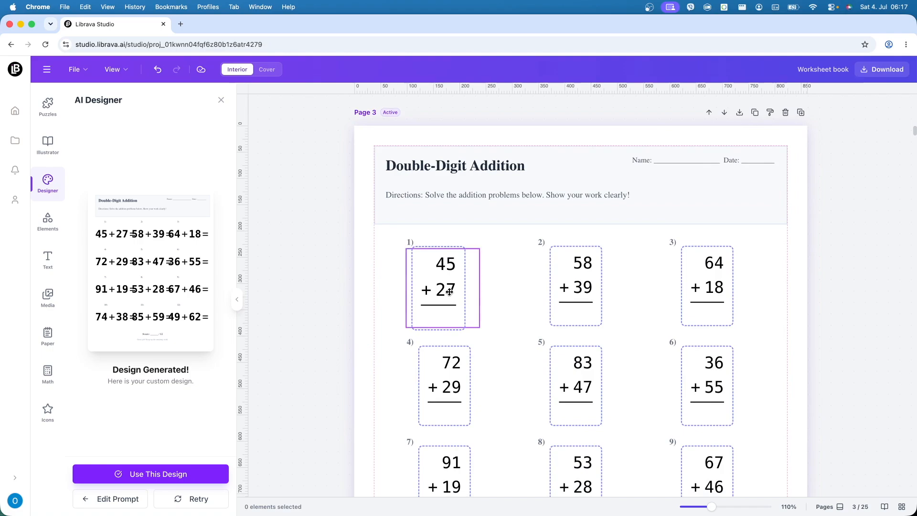
{"action": "left_click", "coordinate": [448, 292]}
{"action": "left_click", "coordinate": [593, 117]}
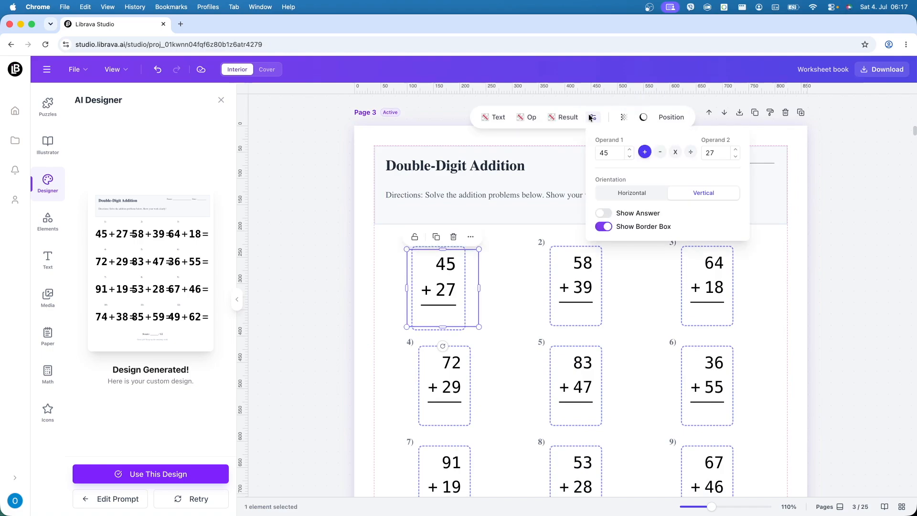
{"action": "left_click", "coordinate": [617, 215]}
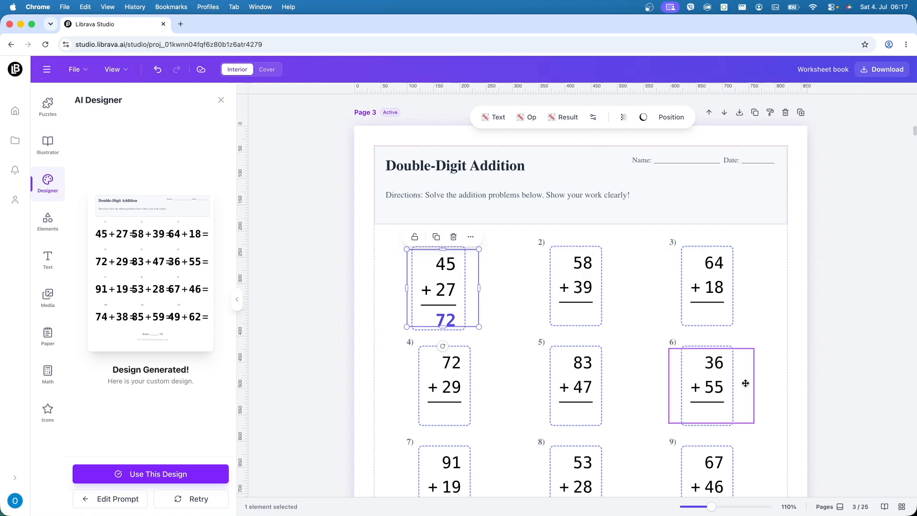
Step: Compare the duplicated page 3 with the original page 2, selecting problem 2 on the original
{"action": "scroll", "coordinate": [746, 383], "scroll_direction": "down", "scroll_amount": 1}
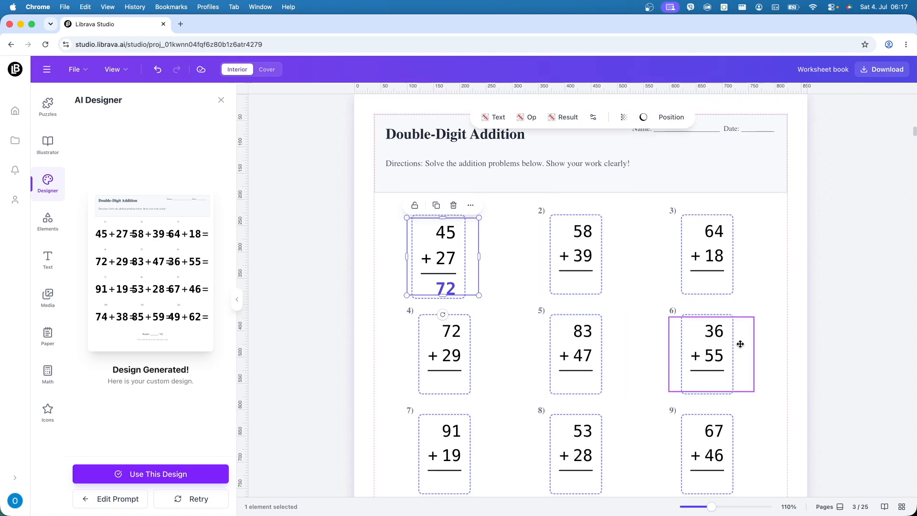
{"action": "scroll", "coordinate": [682, 327], "scroll_direction": "up", "scroll_amount": 5}
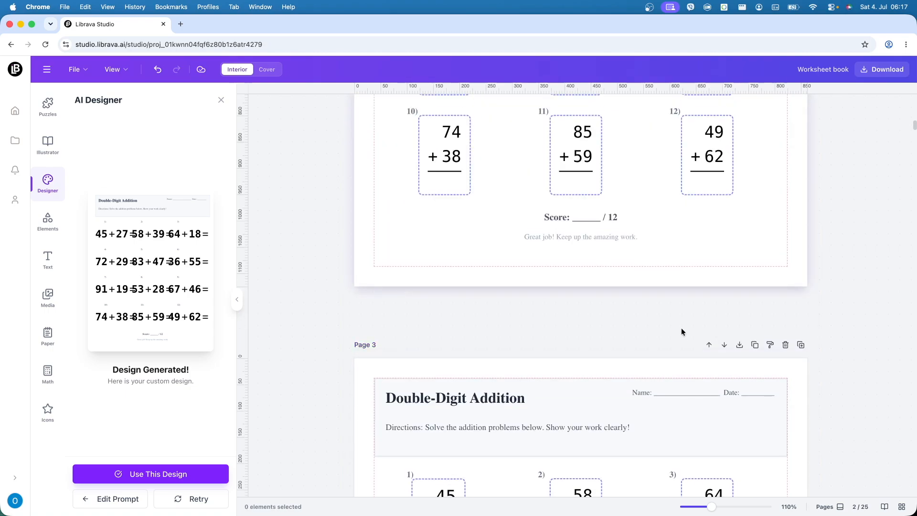
{"action": "scroll", "coordinate": [682, 328], "scroll_direction": "down", "scroll_amount": 6}
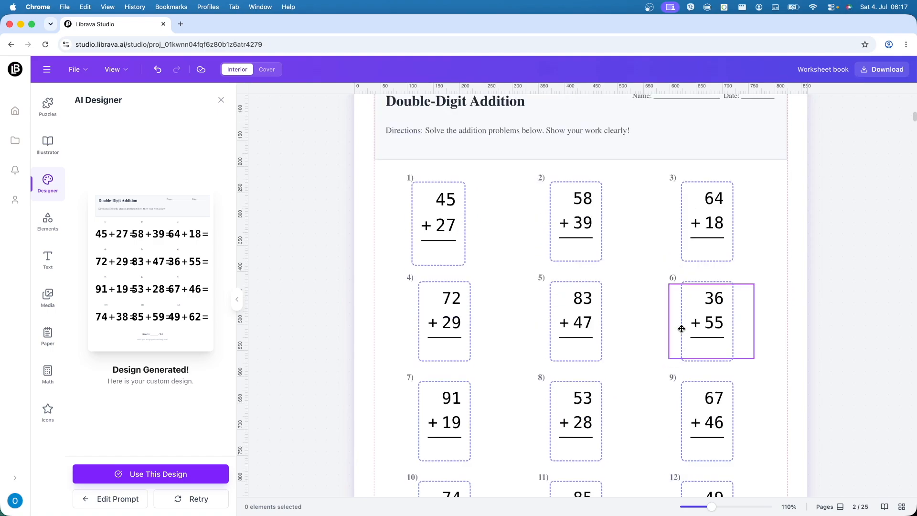
{"action": "left_click", "coordinate": [577, 225]}
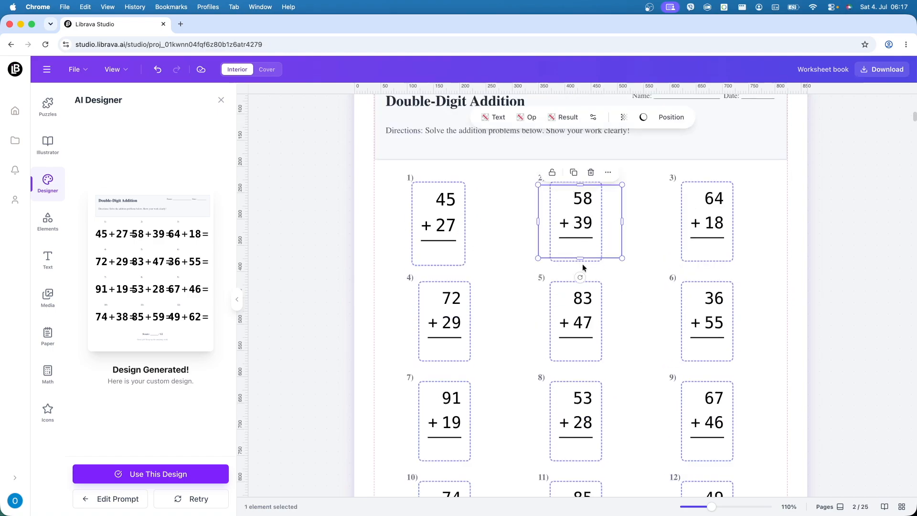
Step: Try hiding the border box of problem 2 on page 2, and undo the change
{"action": "left_click", "coordinate": [594, 117]}
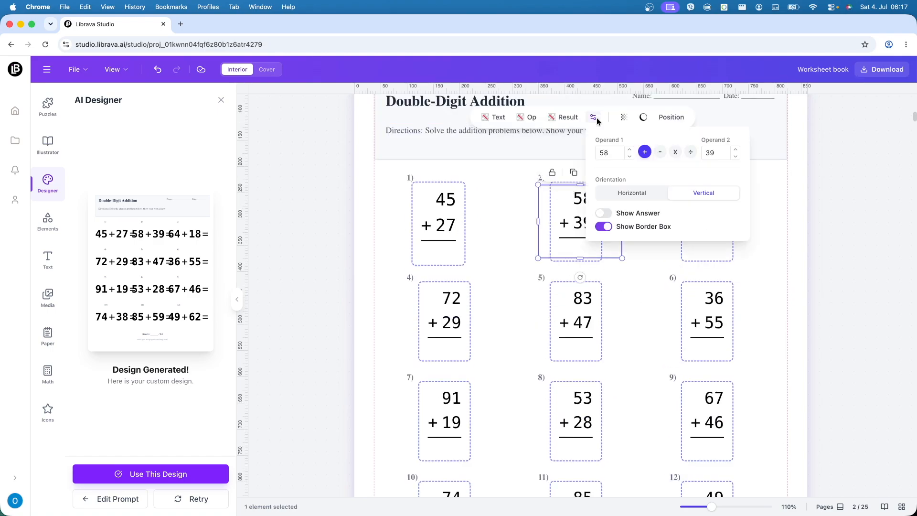
{"action": "left_click", "coordinate": [605, 226]}
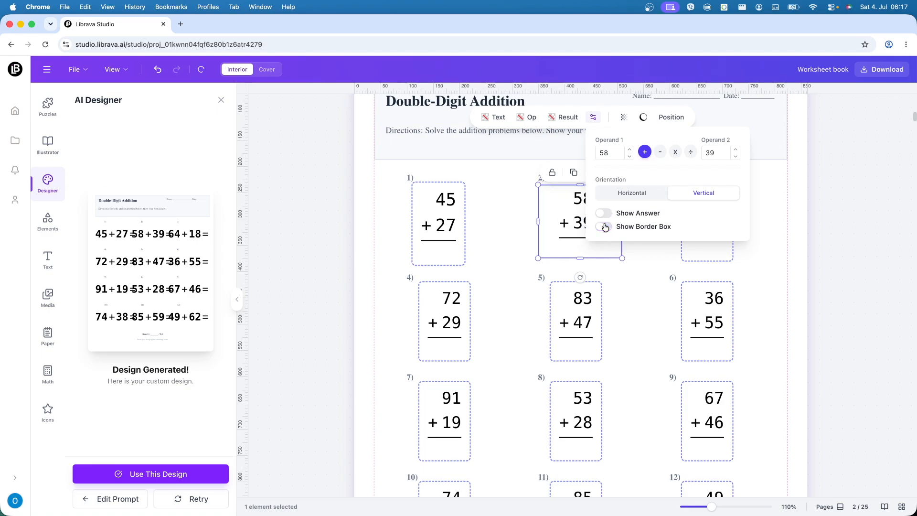
{"action": "left_click", "coordinate": [643, 289]}
{"action": "left_click", "coordinate": [643, 288]}
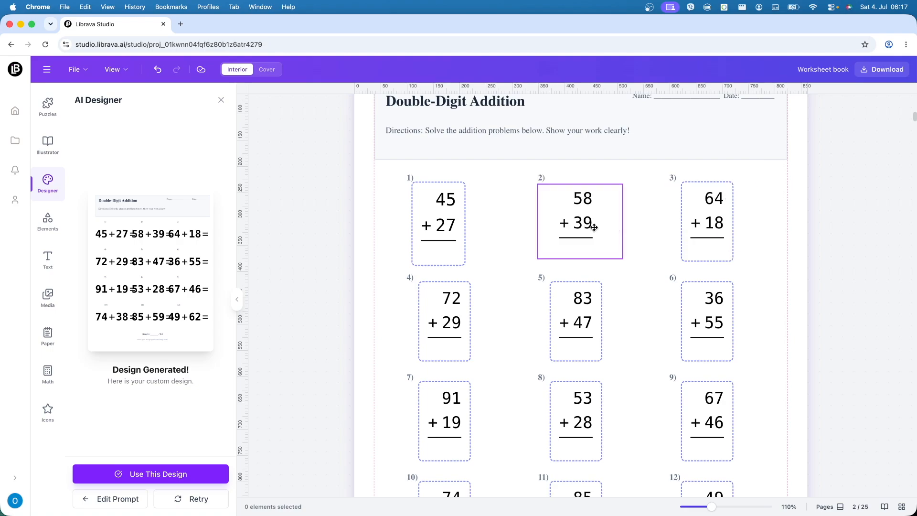
{"action": "key", "text": "super+z"}
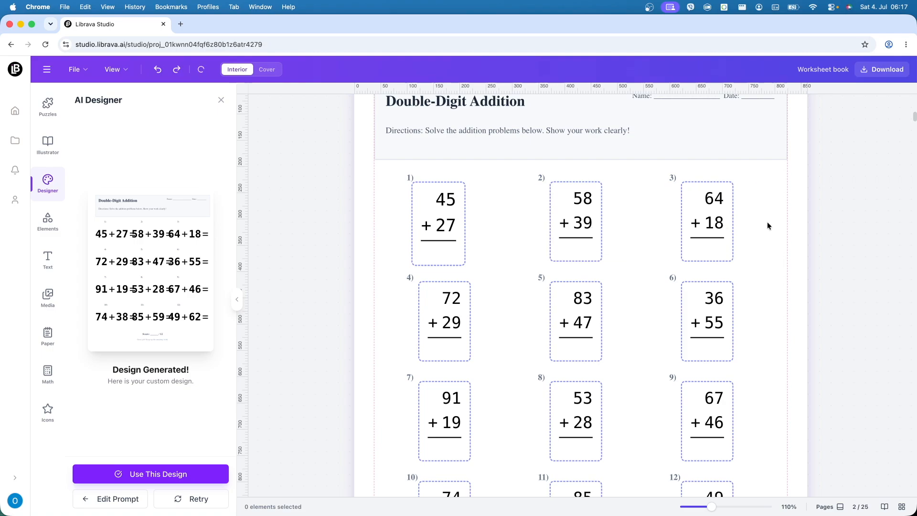
Step: Replace the AI design prompt with "4th grade page to teach temperature" and generate a new interior design
{"action": "scroll", "coordinate": [768, 225], "scroll_direction": "up", "scroll_amount": 1}
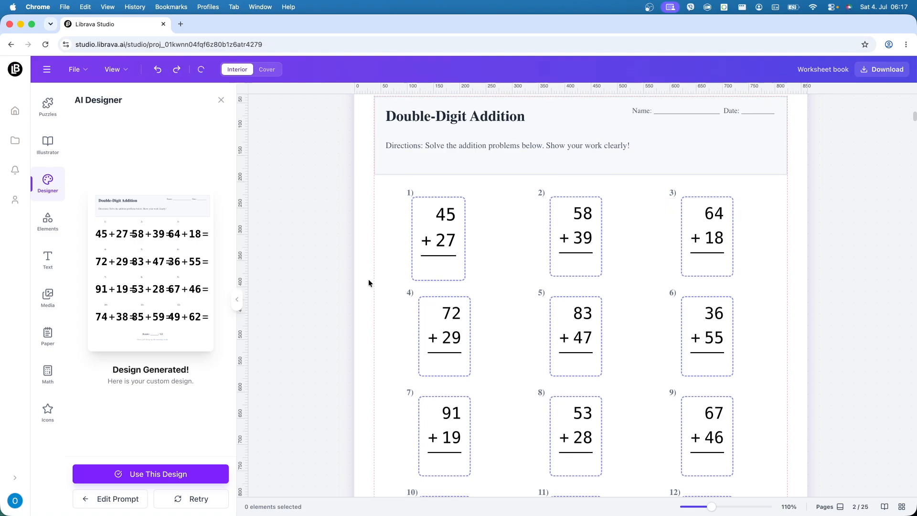
{"action": "left_click", "coordinate": [110, 496]}
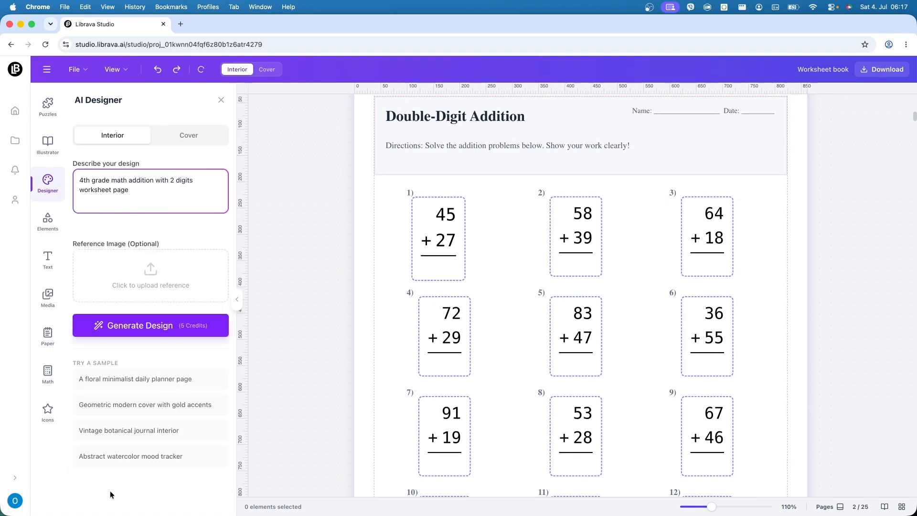
{"action": "left_click_drag", "start_coordinate": [190, 194], "coordinate": [162, 191]}
{"action": "left_click", "coordinate": [115, 181]}
{"action": "left_click", "coordinate": [161, 191]}
{"action": "left_click_drag", "start_coordinate": [110, 180], "coordinate": [190, 187]}
{"action": "key", "text": "BackSpace"}
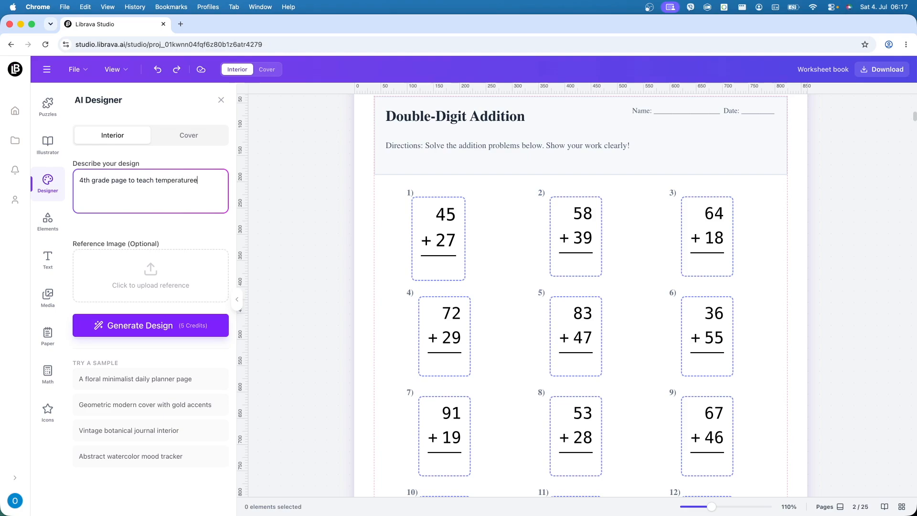
{"action": "left_click", "coordinate": [161, 331]}
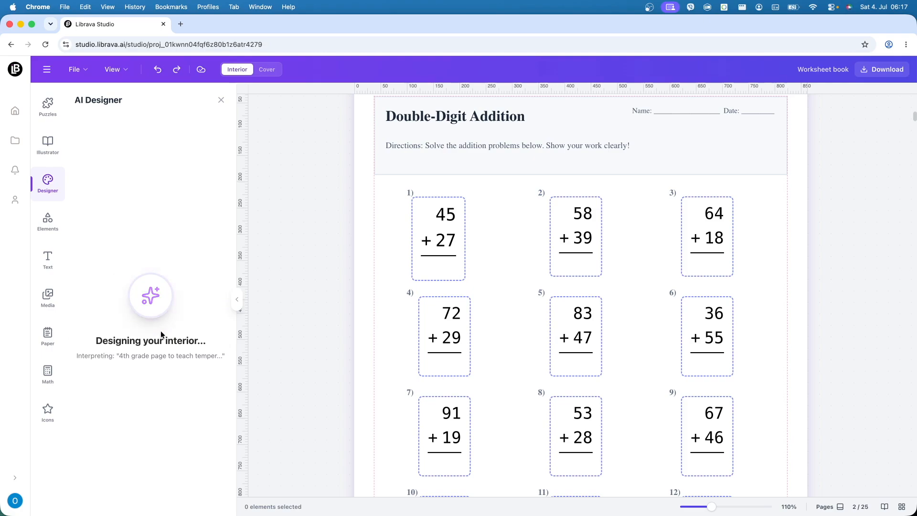
Step: Look through the existing worksheets on pages 1 to 3, selecting the odd-number dice question and its answer line on page 1
{"action": "scroll", "coordinate": [363, 352], "scroll_direction": "down", "scroll_amount": 6}
{"action": "scroll", "coordinate": [363, 351], "scroll_direction": "down", "scroll_amount": 6}
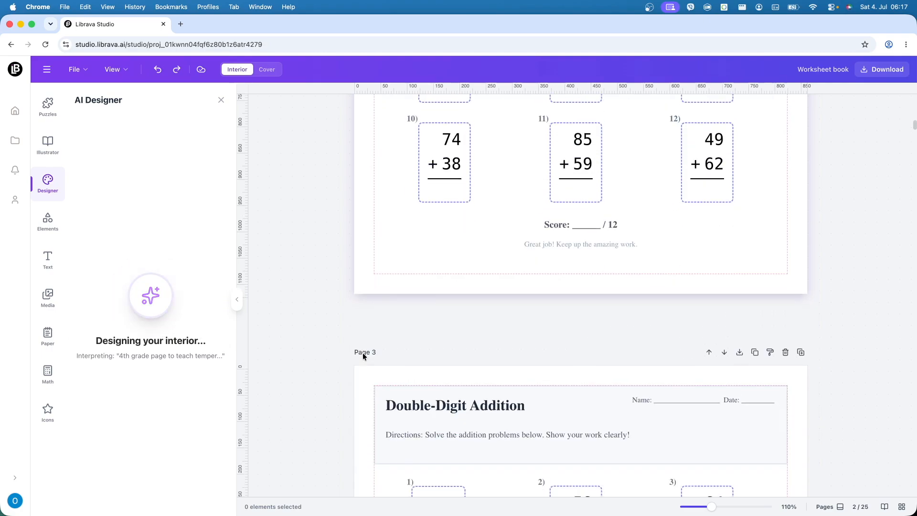
{"action": "scroll", "coordinate": [363, 352], "scroll_direction": "up", "scroll_amount": 1}
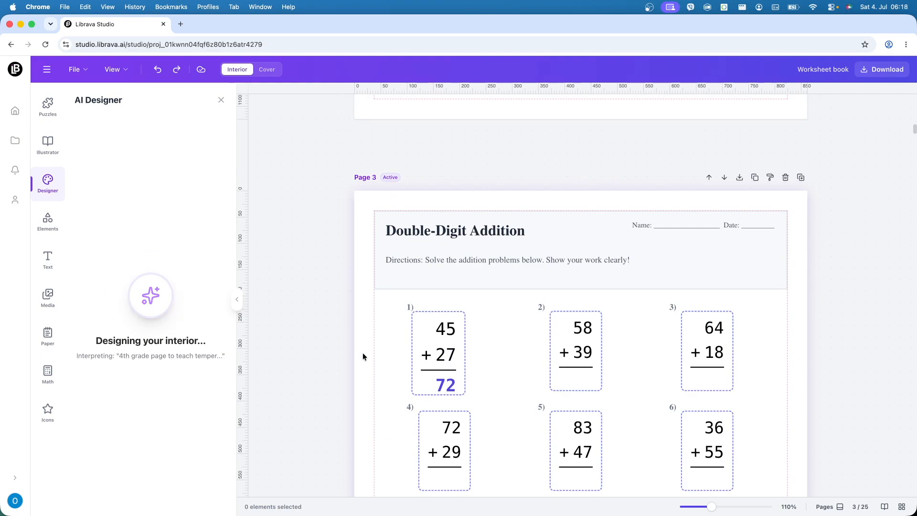
{"action": "scroll", "coordinate": [480, 317], "scroll_direction": "up", "scroll_amount": 9}
{"action": "scroll", "coordinate": [480, 317], "scroll_direction": "up", "scroll_amount": 12}
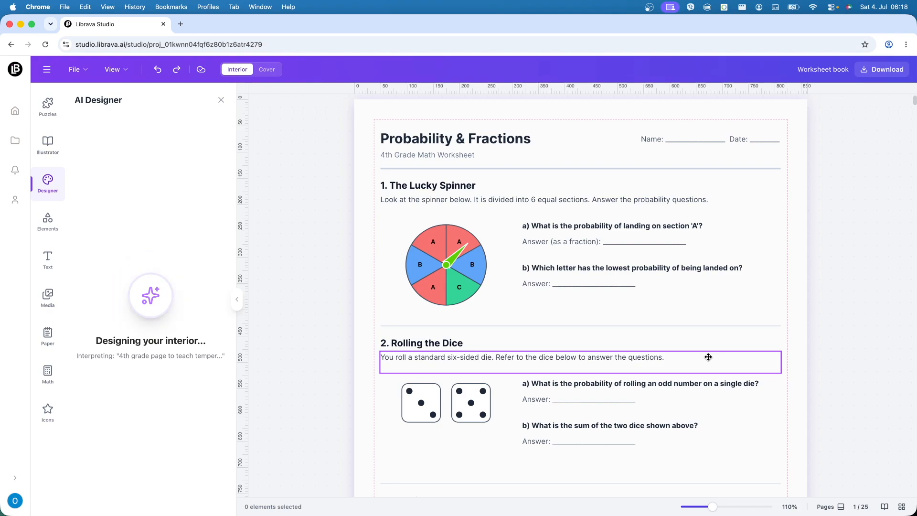
{"action": "left_click", "coordinate": [661, 383]}
{"action": "double_click", "coordinate": [662, 383]}
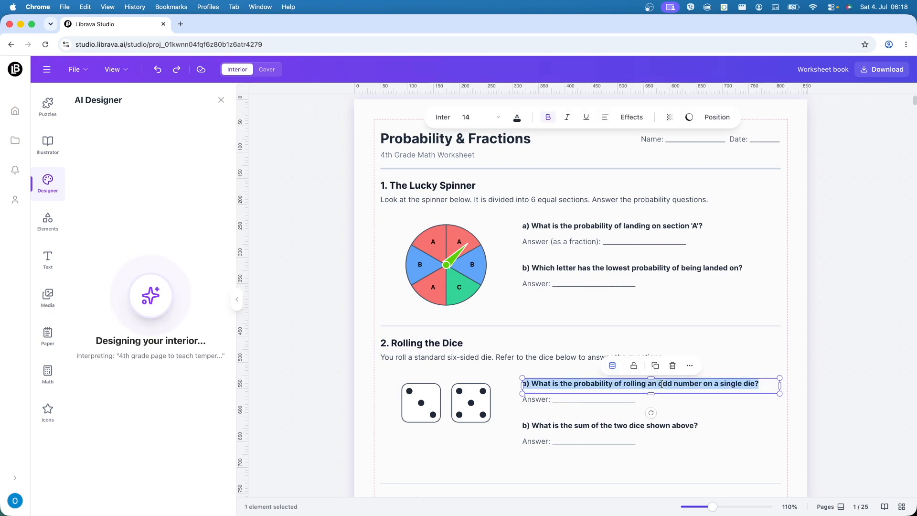
{"action": "left_click", "coordinate": [721, 382]}
{"action": "left_click", "coordinate": [589, 402]}
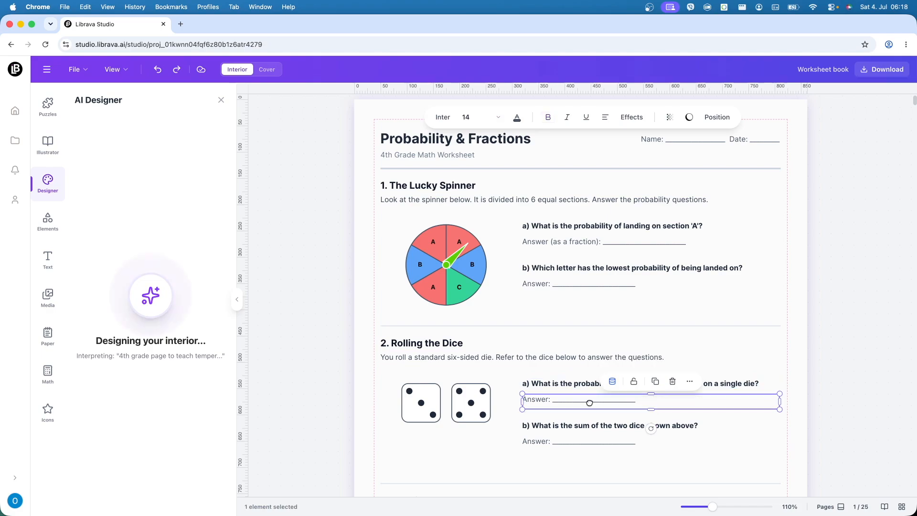
{"action": "left_click", "coordinate": [400, 432]}
Step: Place the generated temperature design on the blank page 4
{"action": "scroll", "coordinate": [361, 382], "scroll_direction": "down", "scroll_amount": 5}
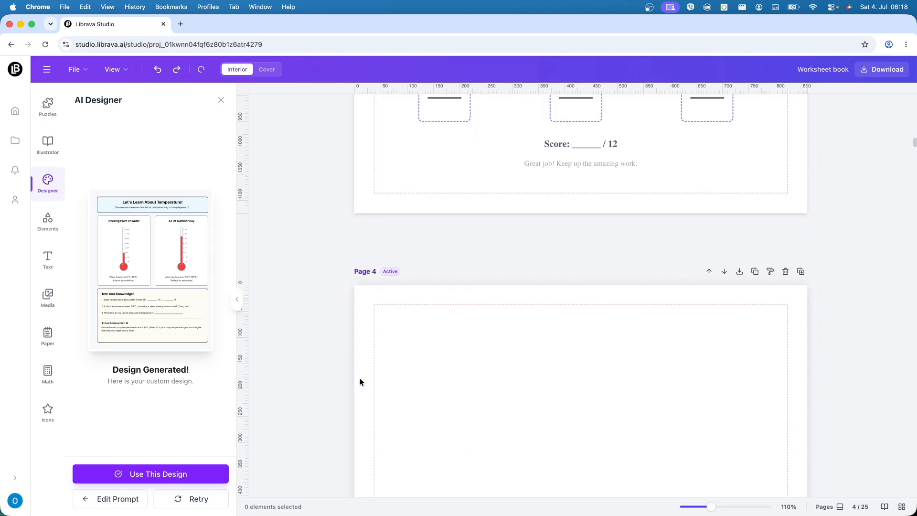
{"action": "scroll", "coordinate": [360, 377], "scroll_direction": "down", "scroll_amount": 3}
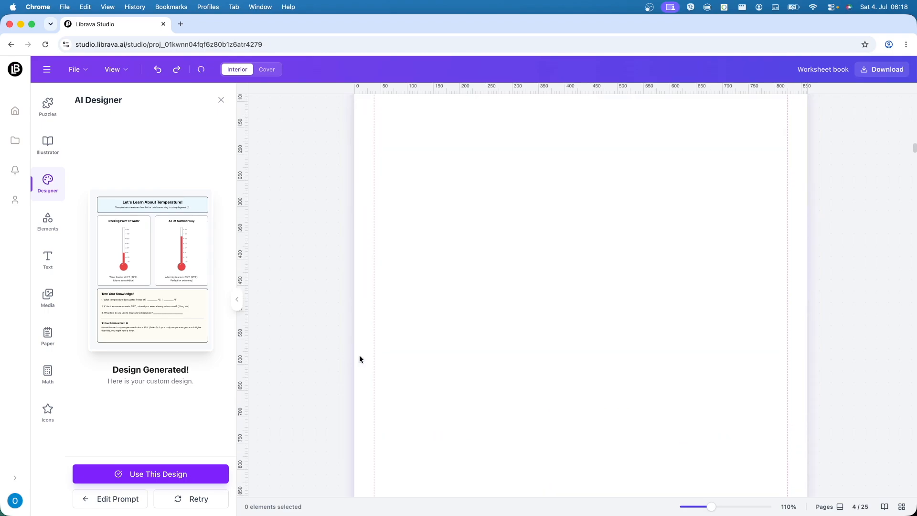
{"action": "left_click", "coordinate": [151, 472]}
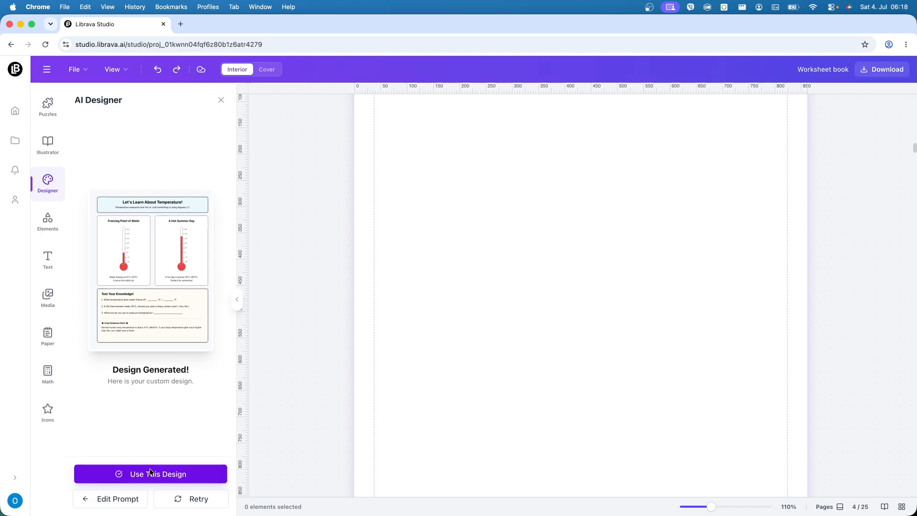
{"action": "left_click", "coordinate": [360, 391]}
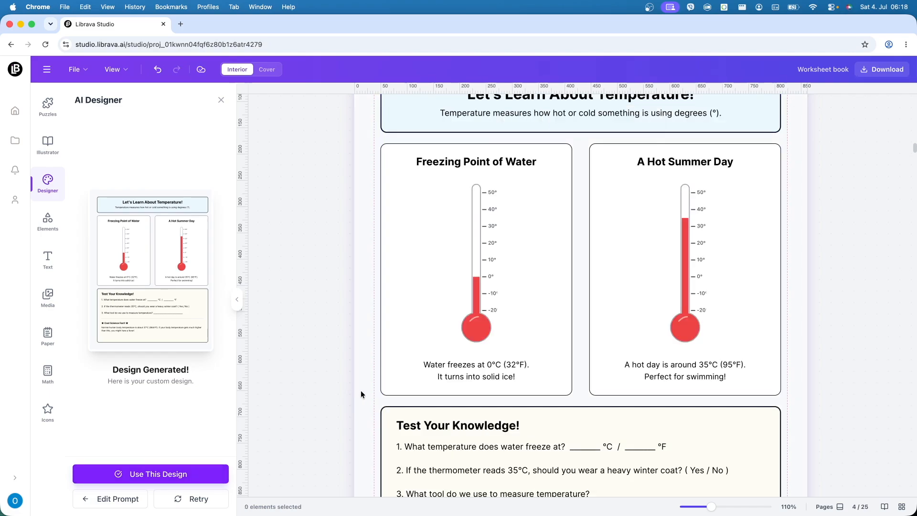
Step: Review the temperature worksheet on page 4, including both thermometers, the Test Your Knowledge questions and the science fact, along with its neighbouring pages
{"action": "scroll", "coordinate": [390, 368], "scroll_direction": "up", "scroll_amount": 4}
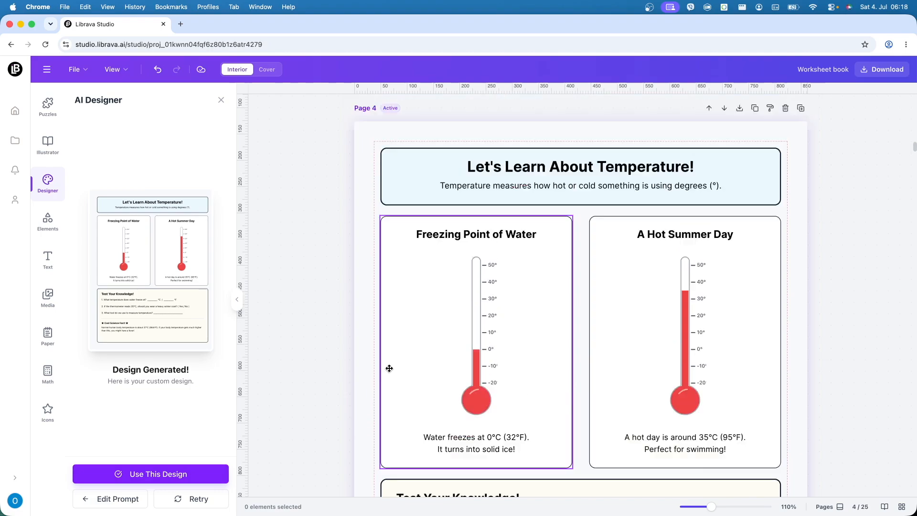
{"action": "scroll", "coordinate": [389, 369], "scroll_direction": "down", "scroll_amount": 4}
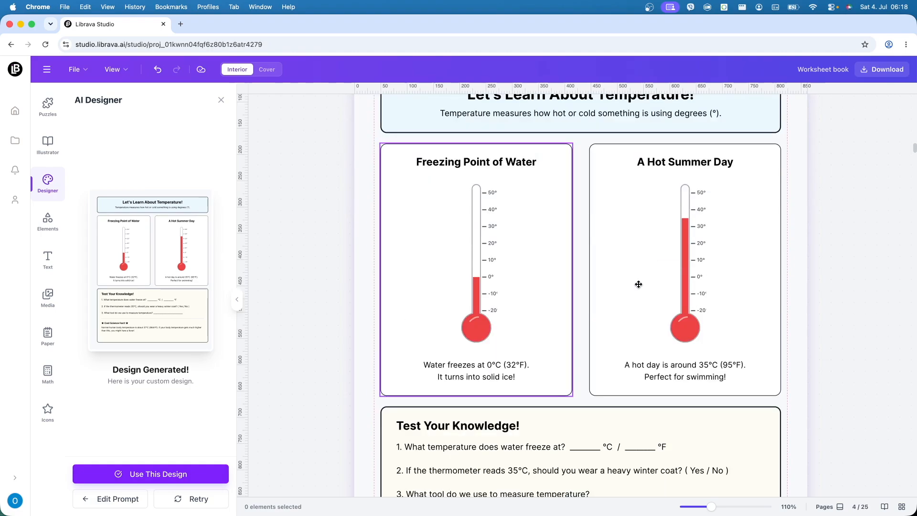
{"action": "scroll", "coordinate": [802, 373], "scroll_direction": "down", "scroll_amount": 4}
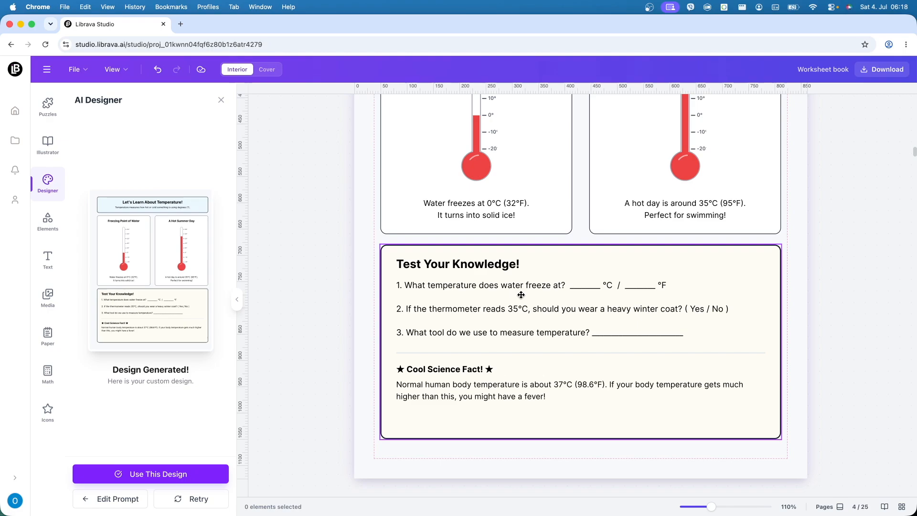
{"action": "scroll", "coordinate": [781, 329], "scroll_direction": "up", "scroll_amount": 1}
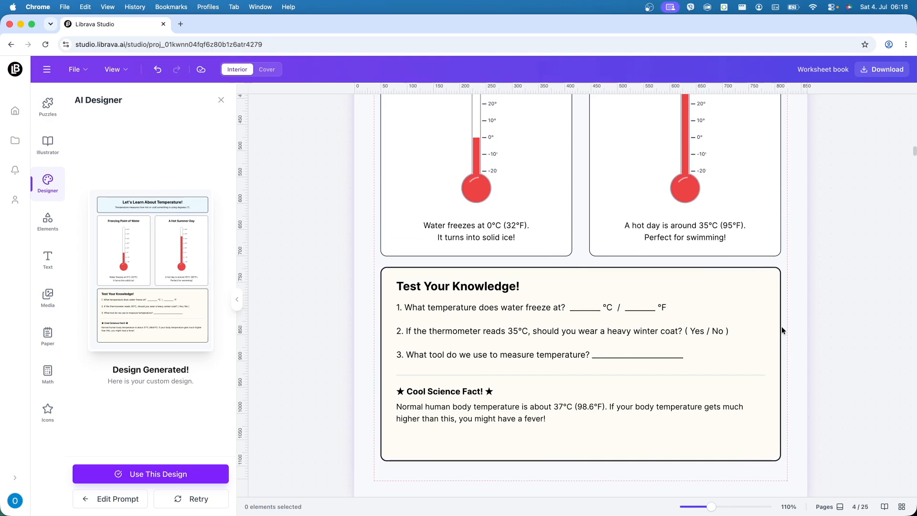
{"action": "scroll", "coordinate": [781, 328], "scroll_direction": "up", "scroll_amount": 1}
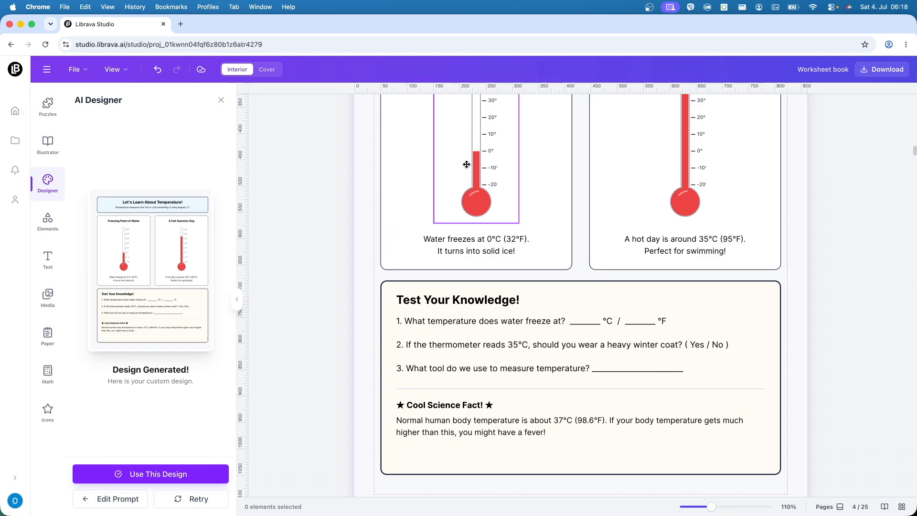
{"action": "scroll", "coordinate": [774, 358], "scroll_direction": "up", "scroll_amount": 5}
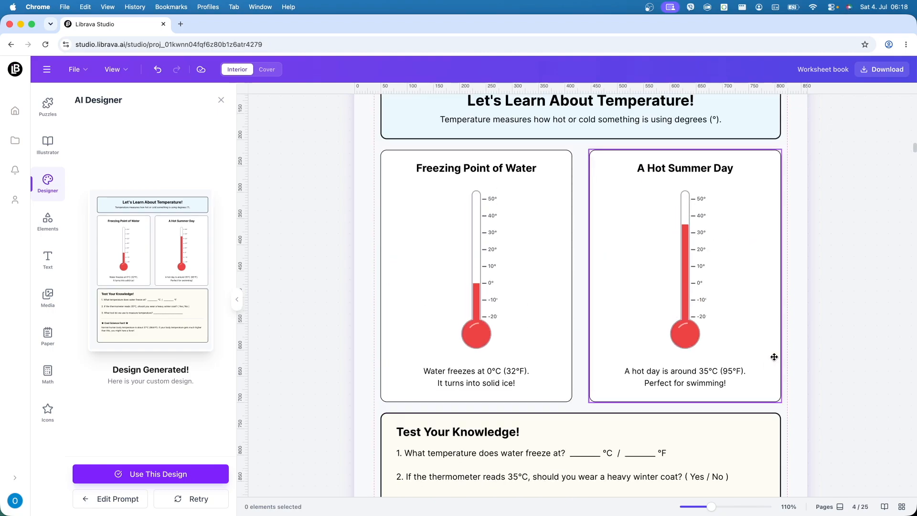
{"action": "scroll", "coordinate": [774, 357], "scroll_direction": "down", "scroll_amount": 1}
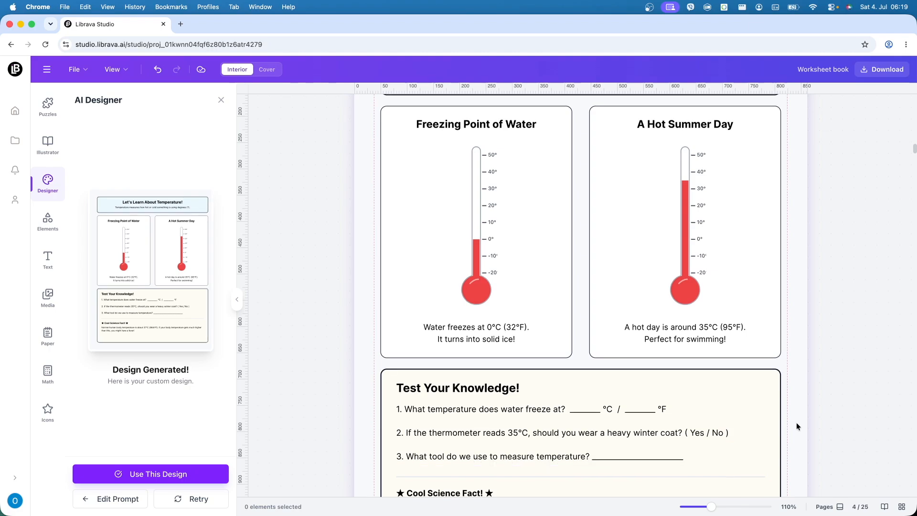
{"action": "scroll", "coordinate": [795, 424], "scroll_direction": "up", "scroll_amount": 3}
{"action": "scroll", "coordinate": [796, 424], "scroll_direction": "down", "scroll_amount": 5}
{"action": "scroll", "coordinate": [796, 425], "scroll_direction": "down", "scroll_amount": 5}
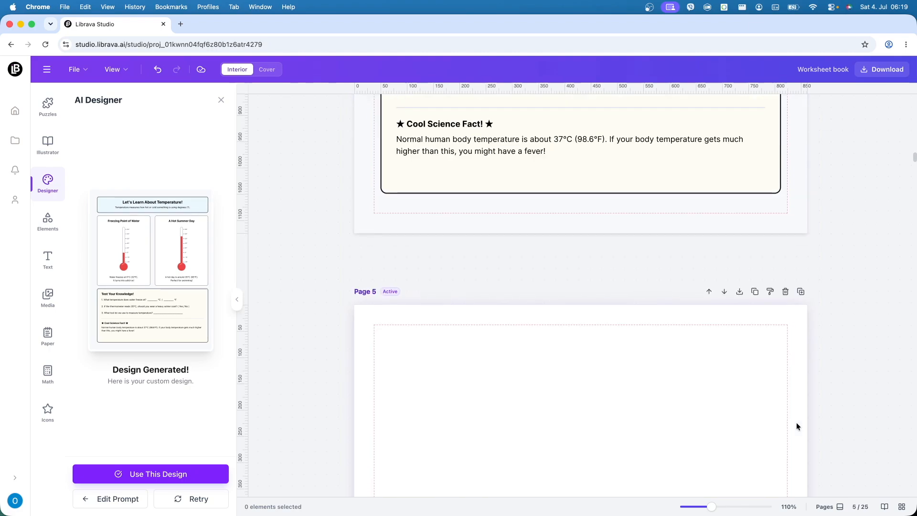
{"action": "scroll", "coordinate": [796, 426], "scroll_direction": "up", "scroll_amount": 5}
{"action": "scroll", "coordinate": [796, 425], "scroll_direction": "up", "scroll_amount": 5}
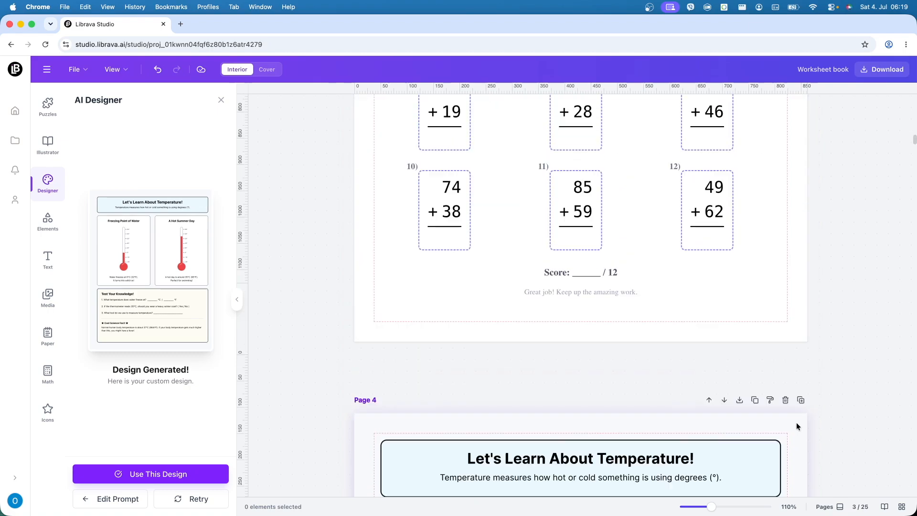
{"action": "scroll", "coordinate": [796, 426], "scroll_direction": "down", "scroll_amount": 5}
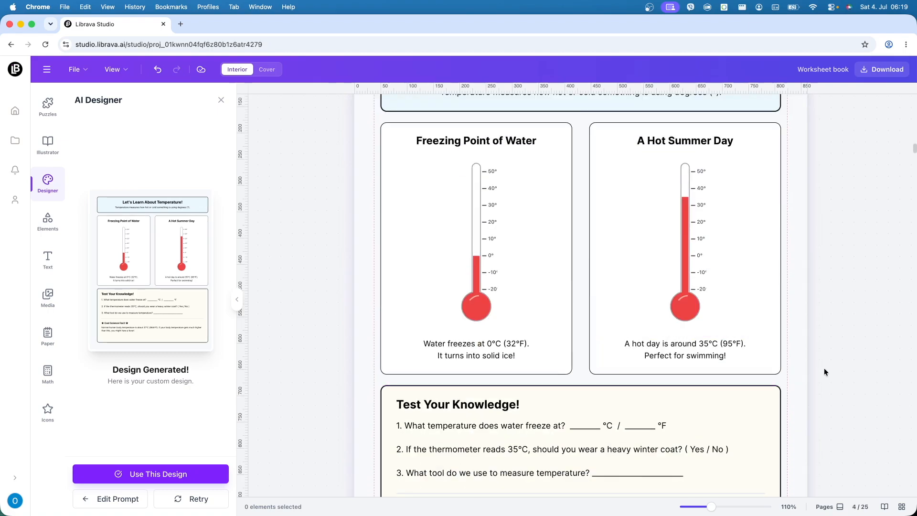
Step: Inspect the two thermometers and their captions on page 4 as individual elements
{"action": "left_click", "coordinate": [476, 238]}
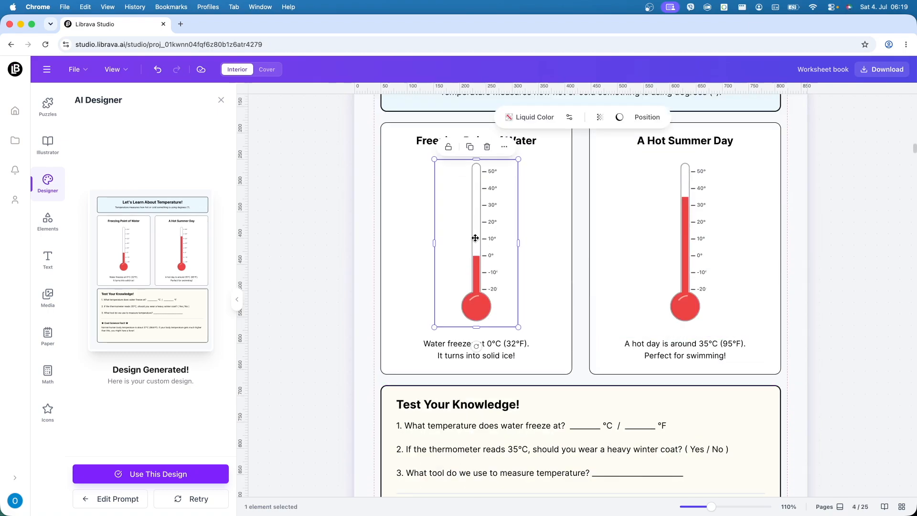
{"action": "left_click", "coordinate": [474, 346]}
{"action": "left_click", "coordinate": [684, 348]}
{"action": "left_click", "coordinate": [722, 227]}
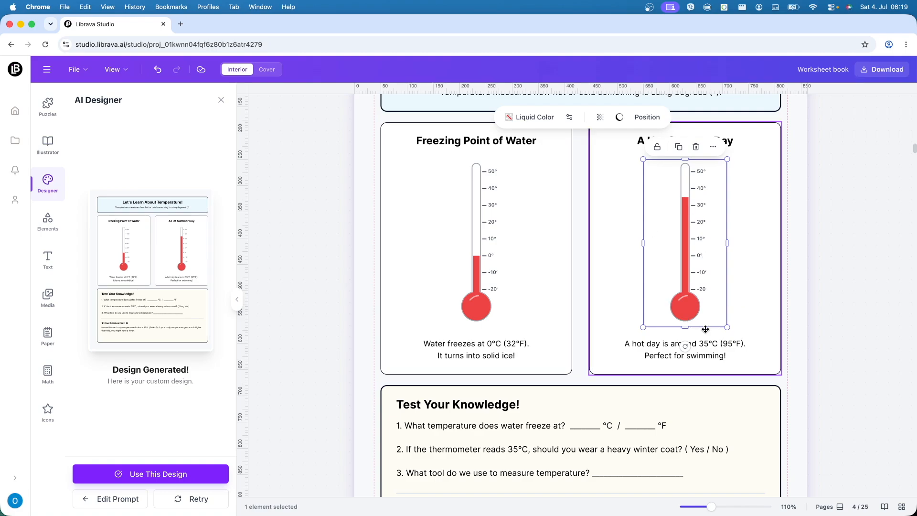
Step: Change the background color of page 4 to white
{"action": "right_click", "coordinate": [366, 332]}
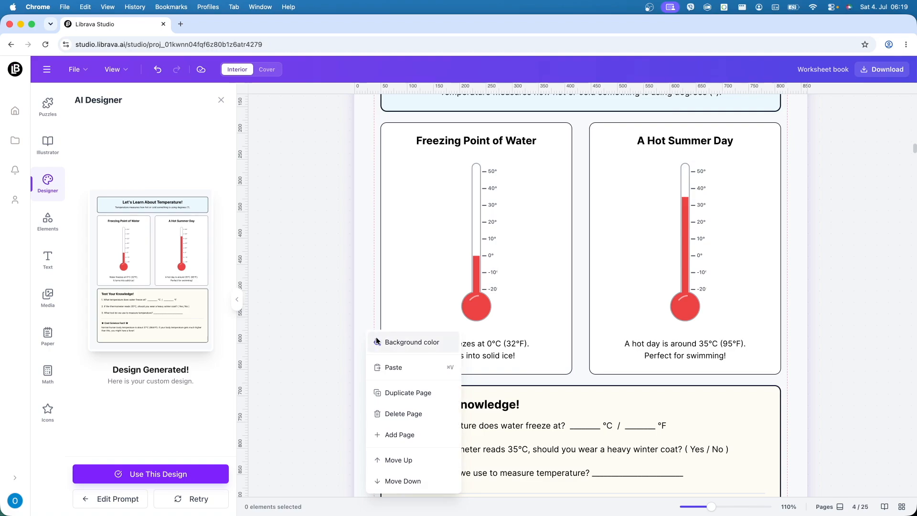
{"action": "left_click", "coordinate": [376, 339]}
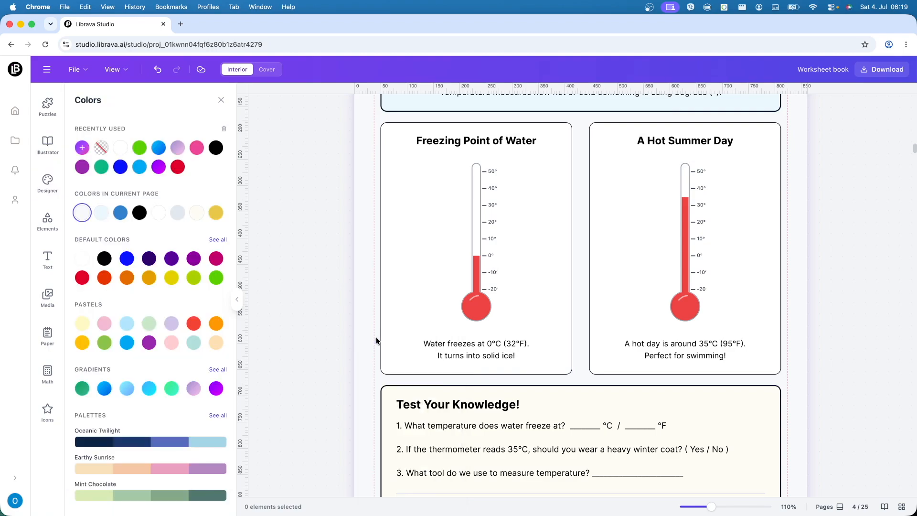
{"action": "left_click", "coordinate": [122, 147]}
Step: Check the recolored page 4 against page 3, examining its header text and the lower question section
{"action": "scroll", "coordinate": [361, 305], "scroll_direction": "up", "scroll_amount": 6}
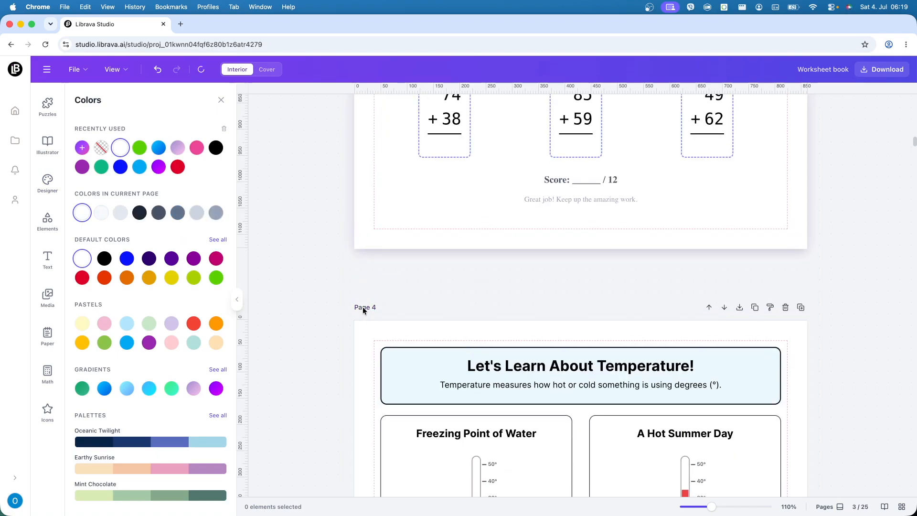
{"action": "scroll", "coordinate": [363, 309], "scroll_direction": "down", "scroll_amount": 5}
{"action": "left_click", "coordinate": [415, 221]}
{"action": "left_click", "coordinate": [411, 238]}
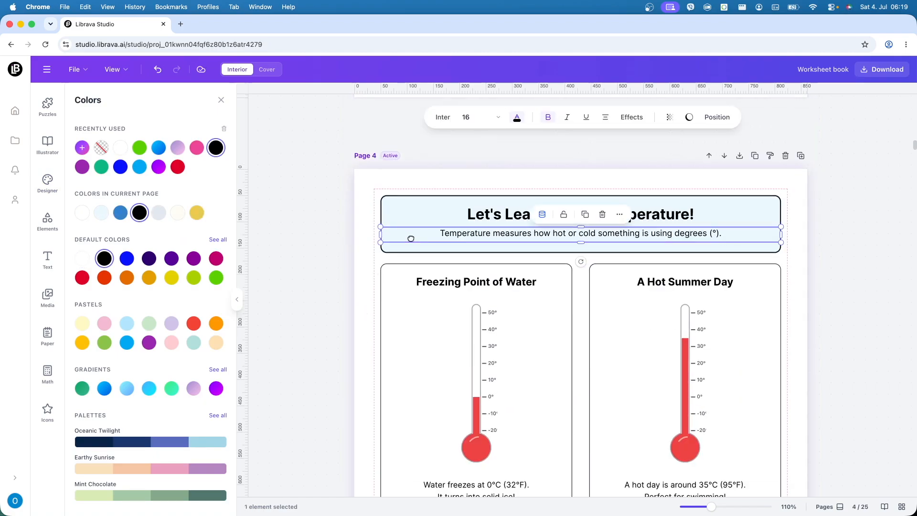
{"action": "left_click", "coordinate": [362, 304]}
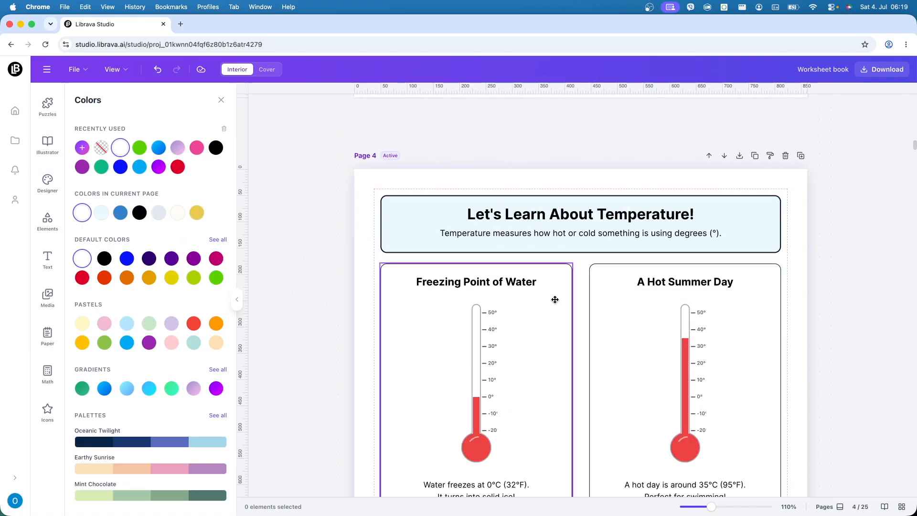
{"action": "scroll", "coordinate": [682, 318], "scroll_direction": "down", "scroll_amount": 7}
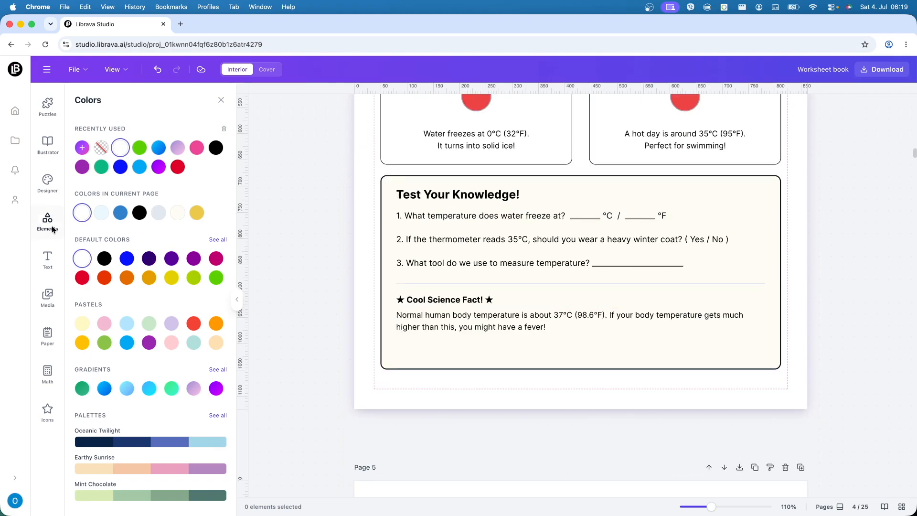
Step: Return the AI Designer to editing its prompt and select the existing temperature page description
{"action": "left_click", "coordinate": [50, 225]}
{"action": "left_click", "coordinate": [51, 187]}
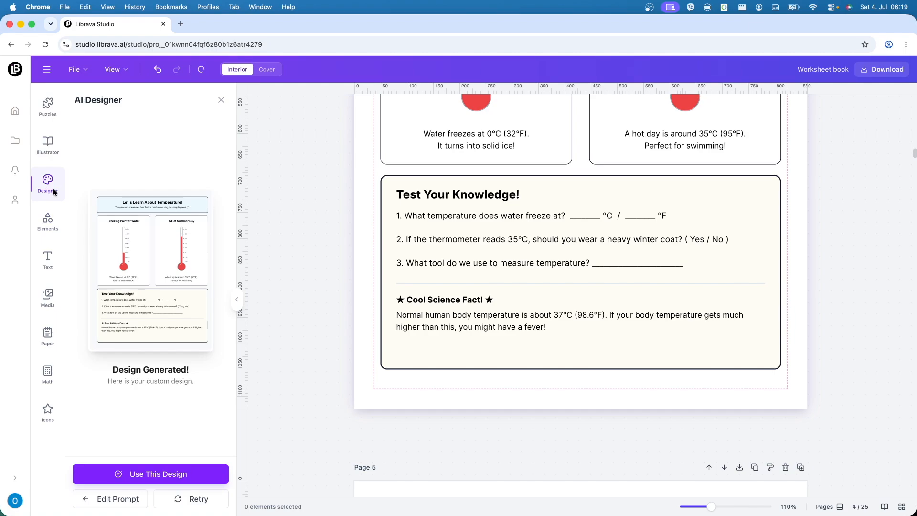
{"action": "left_click", "coordinate": [117, 505]}
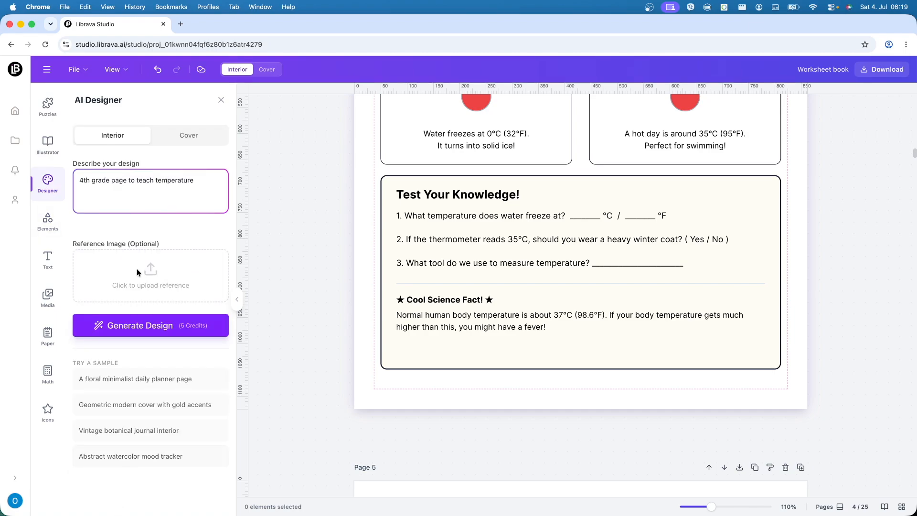
{"action": "left_click_drag", "start_coordinate": [200, 183], "coordinate": [76, 184]}
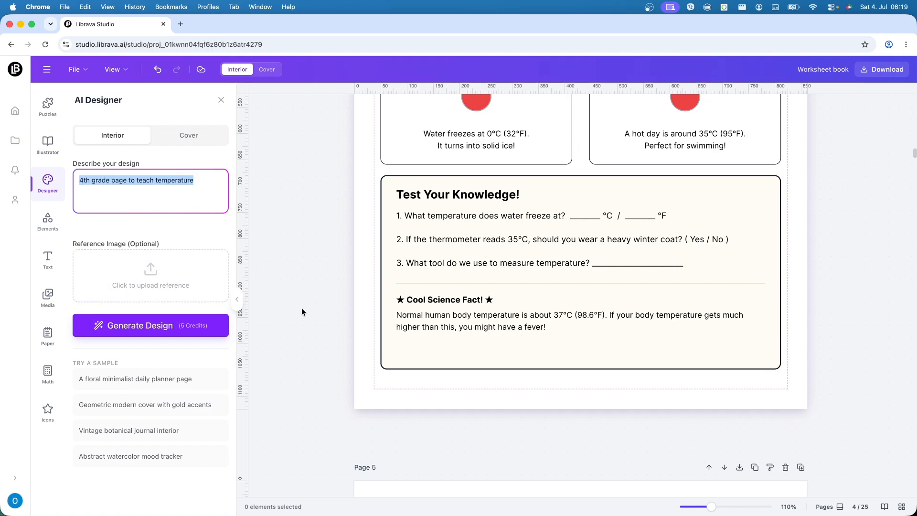
Step: Review the worksheets on pages 4 and 3, and examine the project's download formats and page selection without exporting
{"action": "scroll", "coordinate": [625, 327], "scroll_direction": "up", "scroll_amount": 10}
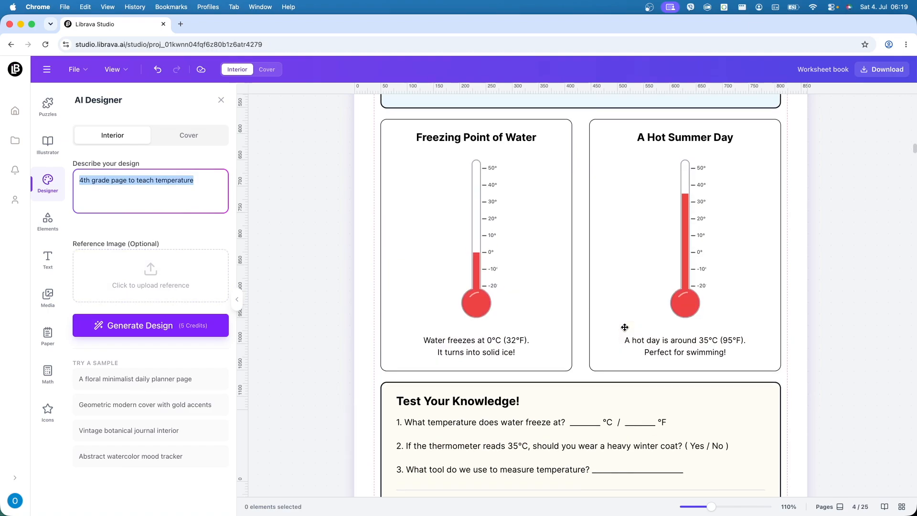
{"action": "scroll", "coordinate": [682, 366], "scroll_direction": "up", "scroll_amount": 12}
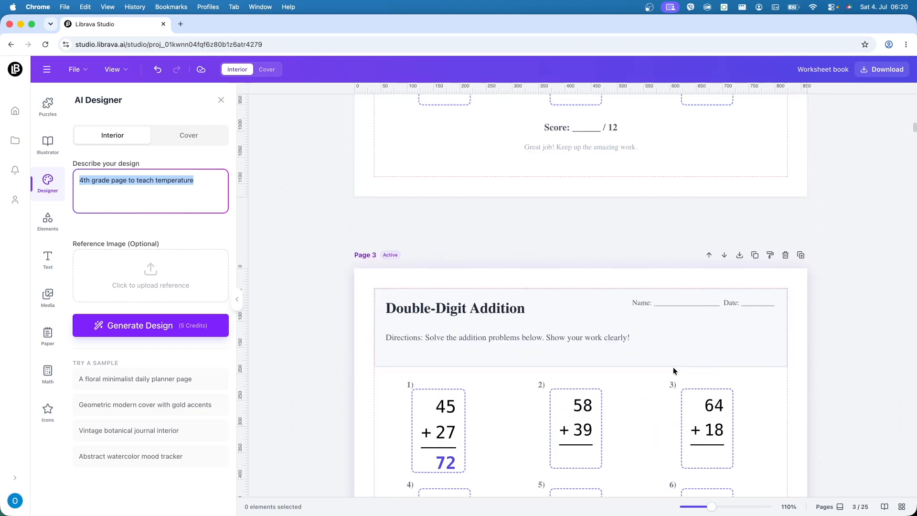
{"action": "scroll", "coordinate": [674, 370], "scroll_direction": "down", "scroll_amount": 3}
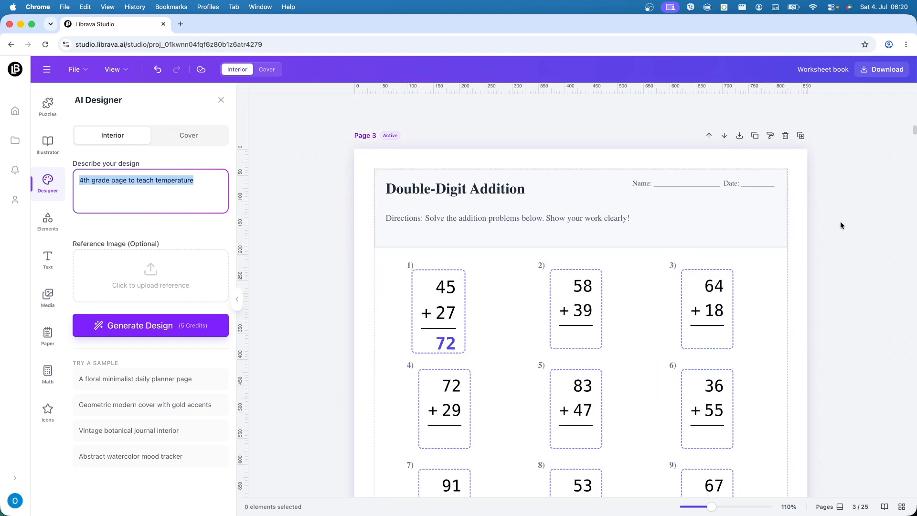
{"action": "left_click", "coordinate": [893, 78]}
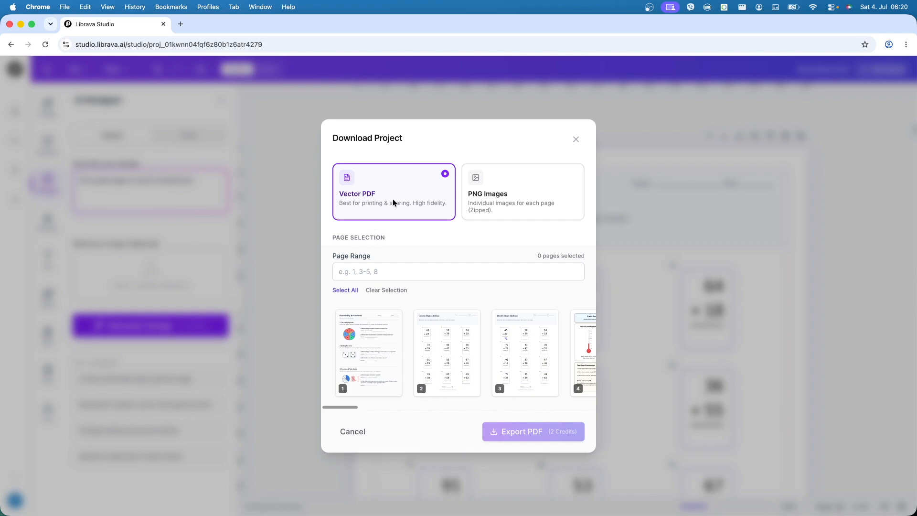
{"action": "left_click_drag", "start_coordinate": [348, 411], "coordinate": [313, 407]}
{"action": "left_click", "coordinate": [352, 432]}
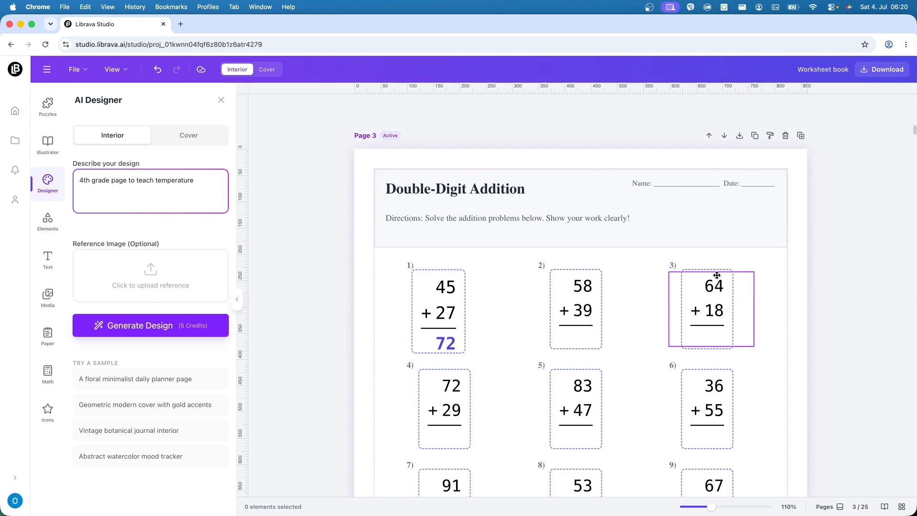
Step: Switch to the book's cover and show the whole blank cover spread at 60% zoom
{"action": "left_click", "coordinate": [269, 70]}
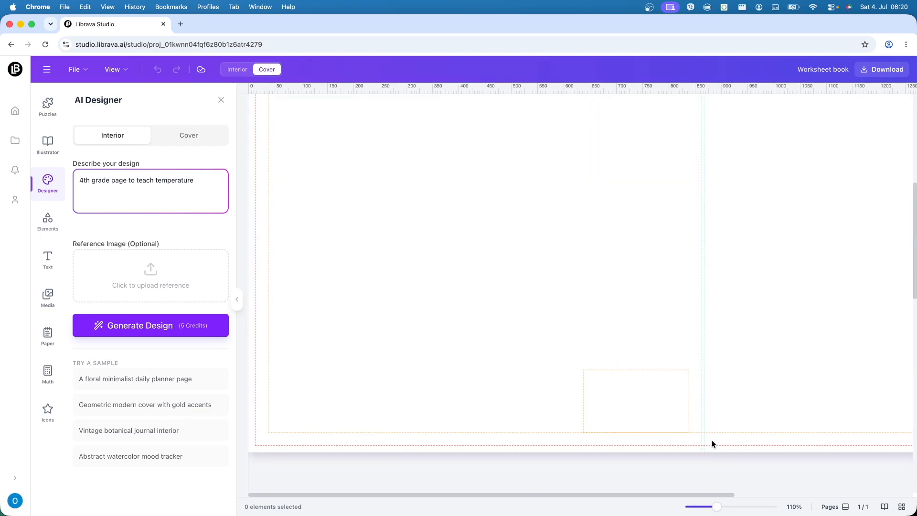
{"action": "left_click_drag", "start_coordinate": [717, 508], "coordinate": [703, 508]}
{"action": "scroll", "coordinate": [741, 436], "scroll_direction": "up", "scroll_amount": 3}
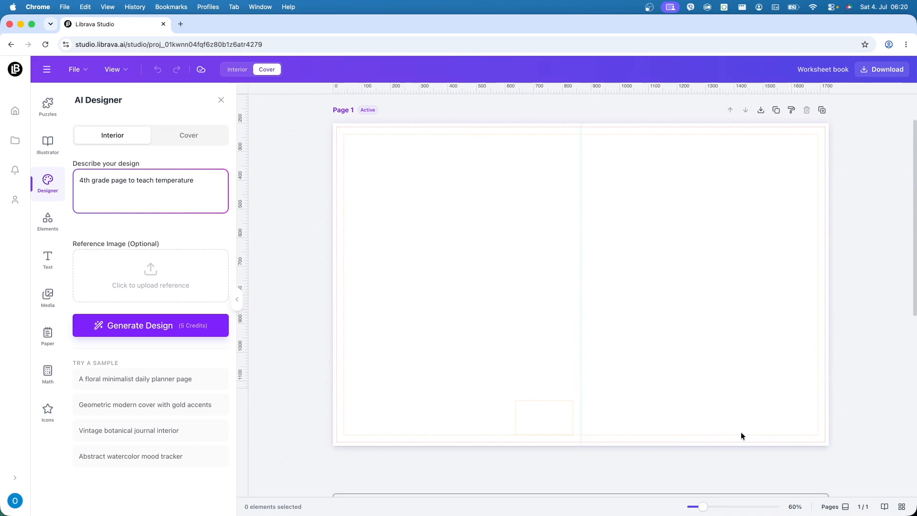
{"action": "scroll", "coordinate": [741, 436], "scroll_direction": "down", "scroll_amount": 1}
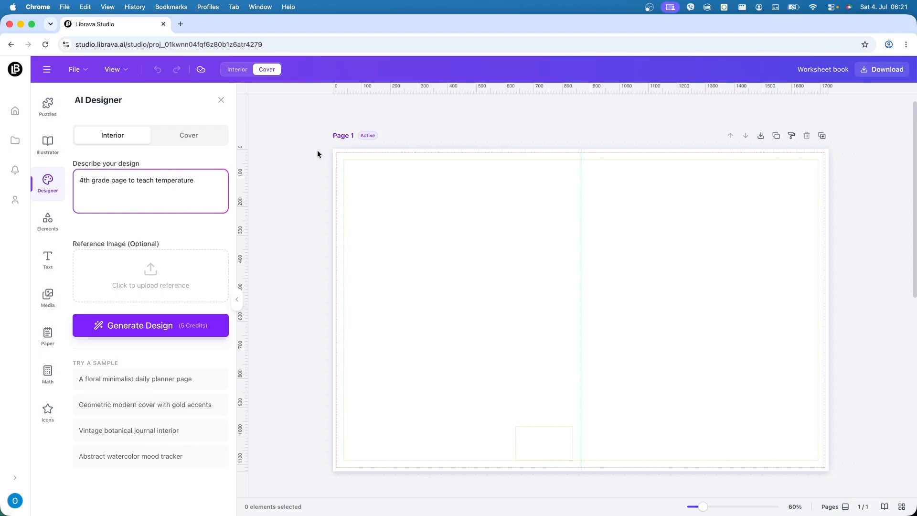
Step: Compare the interior pages with the cover spread, finishing on the cover
{"action": "left_click", "coordinate": [237, 77]}
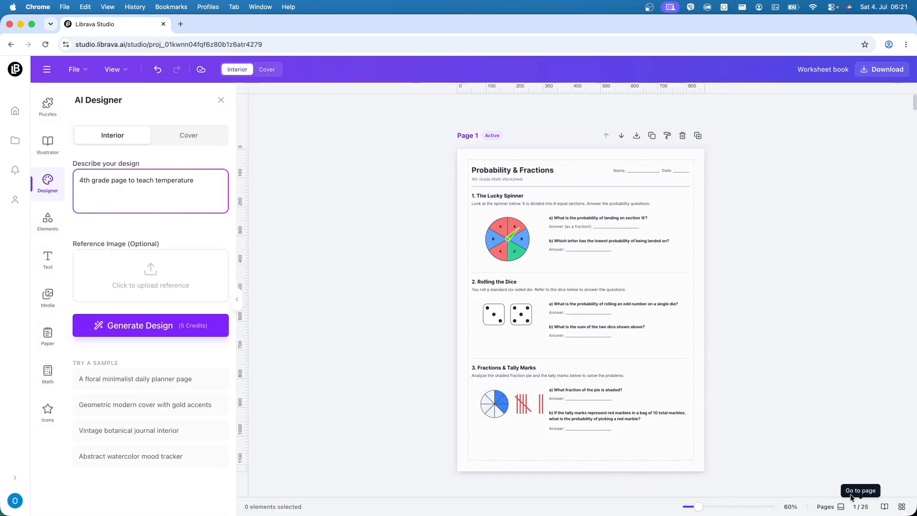
{"action": "left_click", "coordinate": [266, 70]}
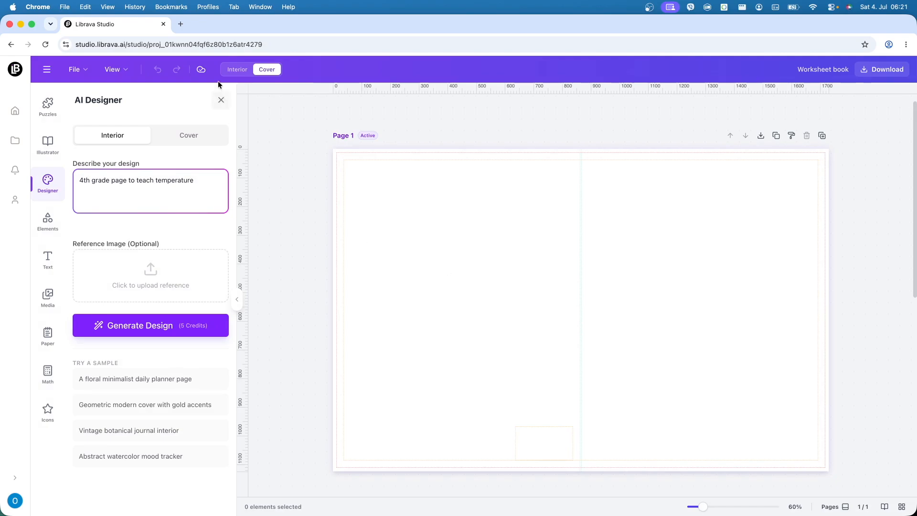
{"action": "left_click", "coordinate": [237, 70]}
{"action": "left_click", "coordinate": [268, 69]}
Step: Browse the Elements and Text options available for building the cover
{"action": "left_click", "coordinate": [49, 232]}
{"action": "scroll", "coordinate": [187, 415], "scroll_direction": "down", "scroll_amount": 5}
{"action": "scroll", "coordinate": [190, 416], "scroll_direction": "up", "scroll_amount": 5}
{"action": "left_click", "coordinate": [48, 261]}
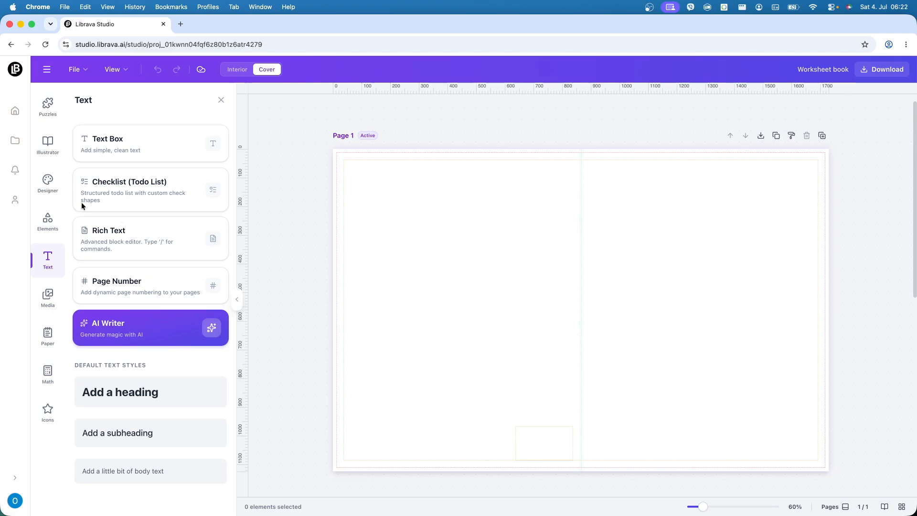
Step: Set the AI Designer to Cover and replace the description with "Cover for 4th garde worsksheet book, it"
{"action": "left_click", "coordinate": [60, 189]}
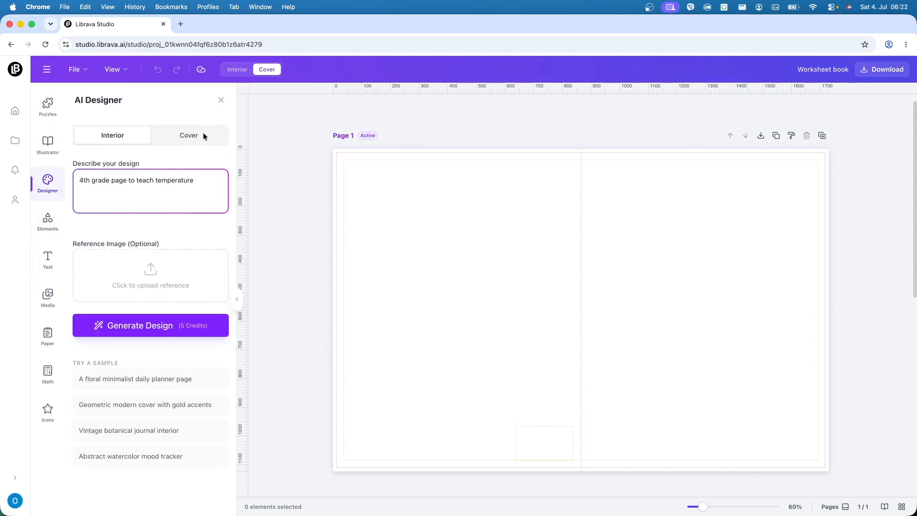
{"action": "left_click", "coordinate": [188, 134]}
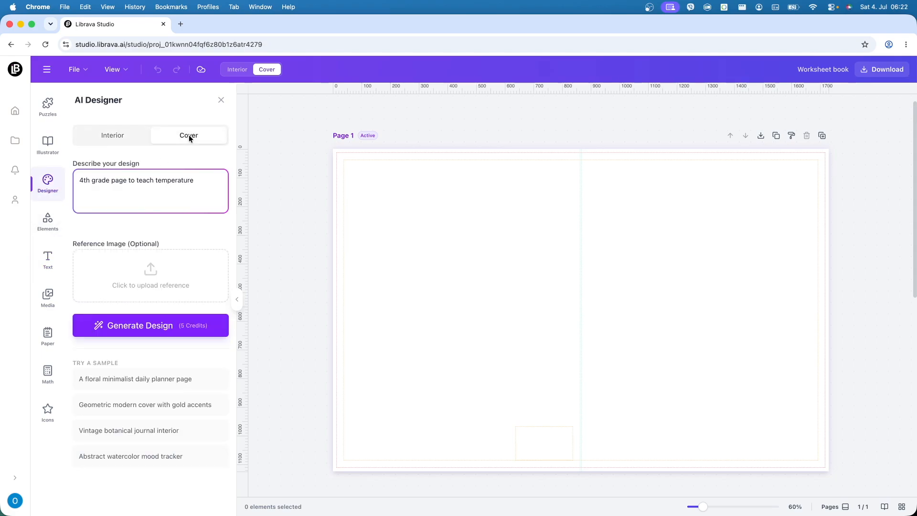
{"action": "triple_click", "coordinate": [169, 179]}
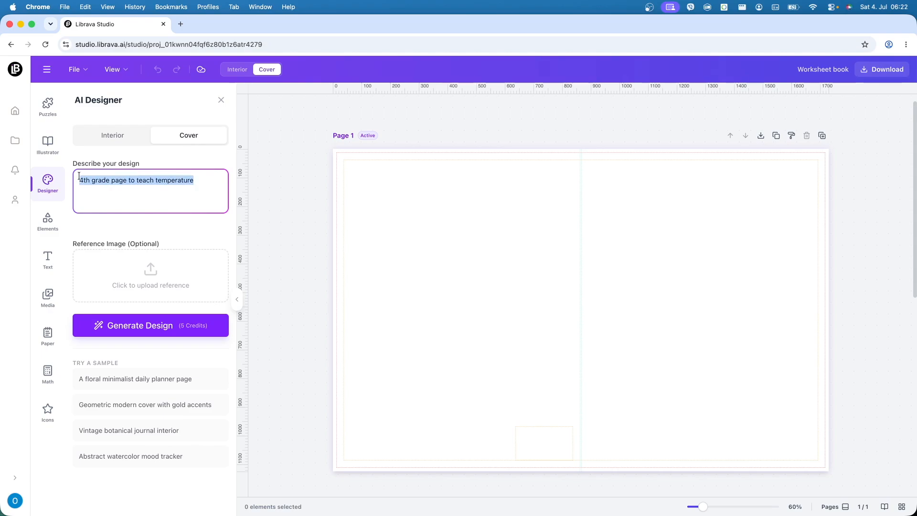
{"action": "type", "text": "Cover for t"}
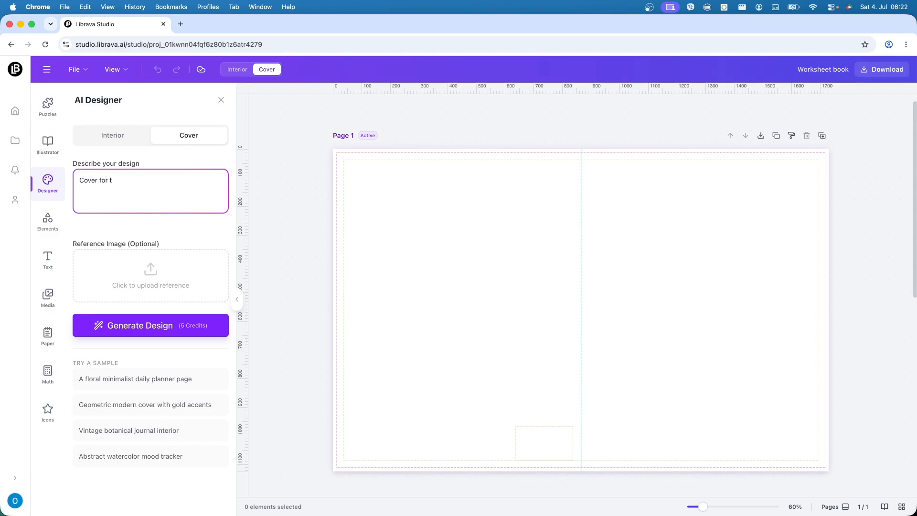
{"action": "key", "text": "BackSpace"}
{"action": "type", "text": "4th garde worsksheet book, it"}
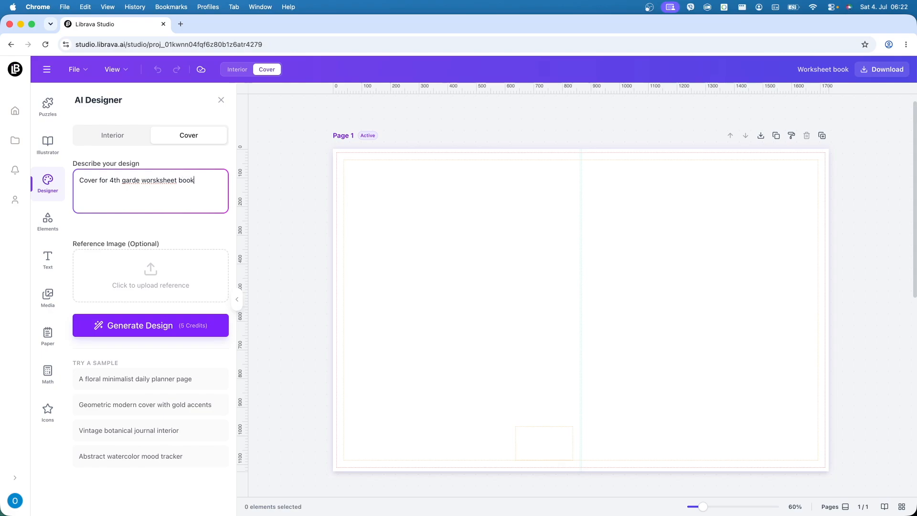
Step: Continue the cover description with "teaches math, probability and science. use modern bold fonts"
{"action": "type", "text": "teaches math, probability and sci"}
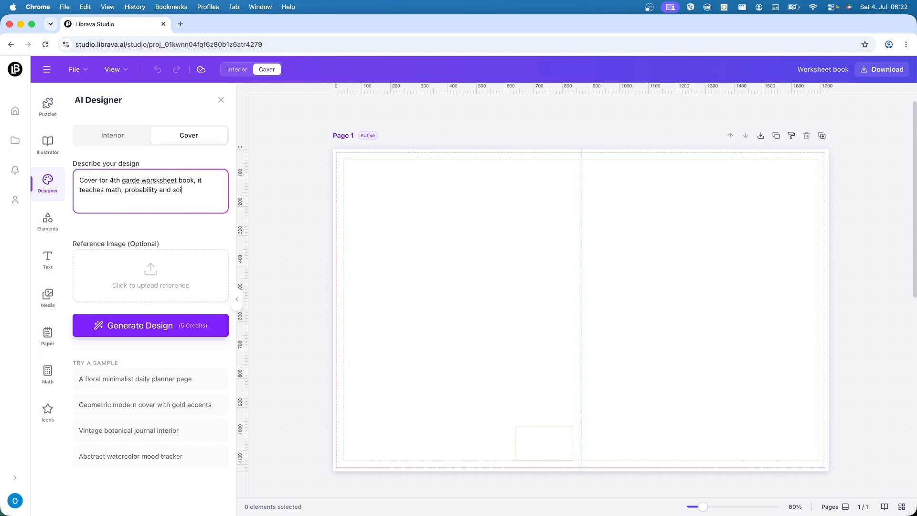
{"action": "type", "text": "enecee"}
{"action": "type", "text": " use "}
{"action": "type", "text": "modern b"}
{"action": "type", "text": "old fonts"}
Step: Correct the two misspelled words in the cover description to "grade" and "worksheet"
{"action": "right_click", "coordinate": [131, 181]}
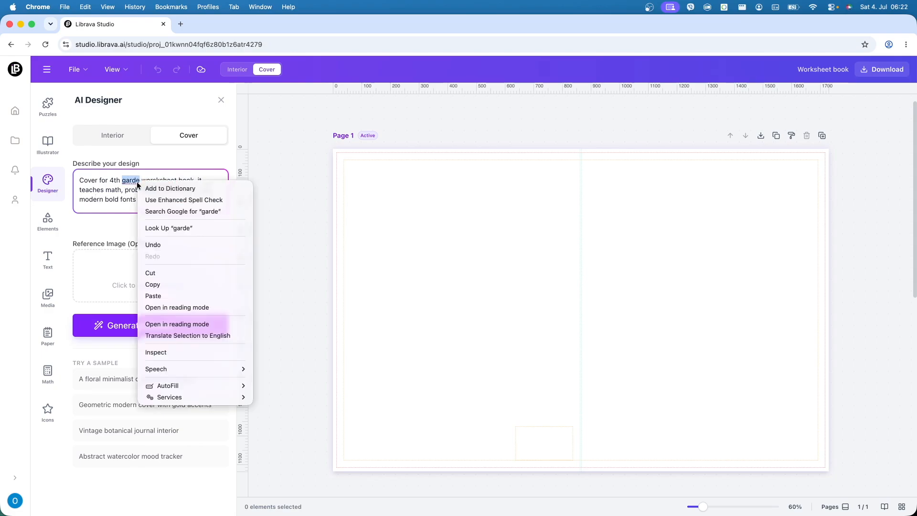
{"action": "key", "text": "Escape"}
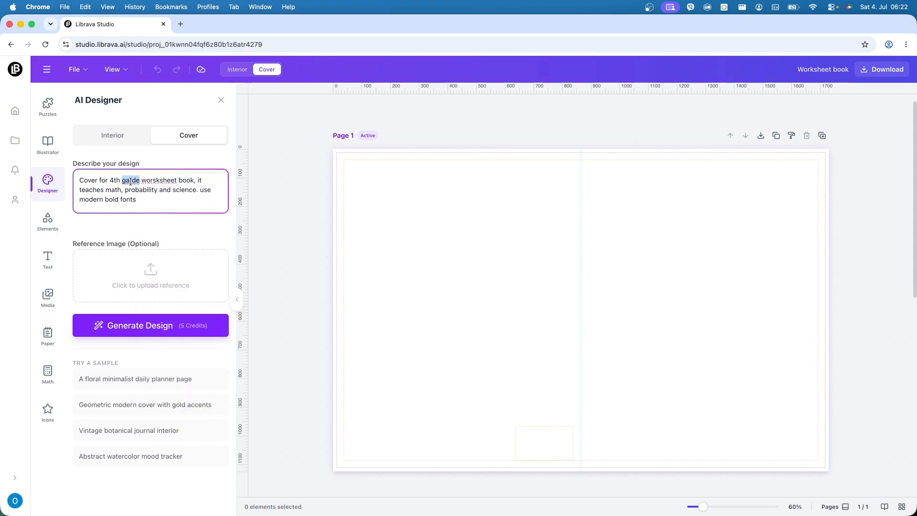
{"action": "type", "text": "gradee"}
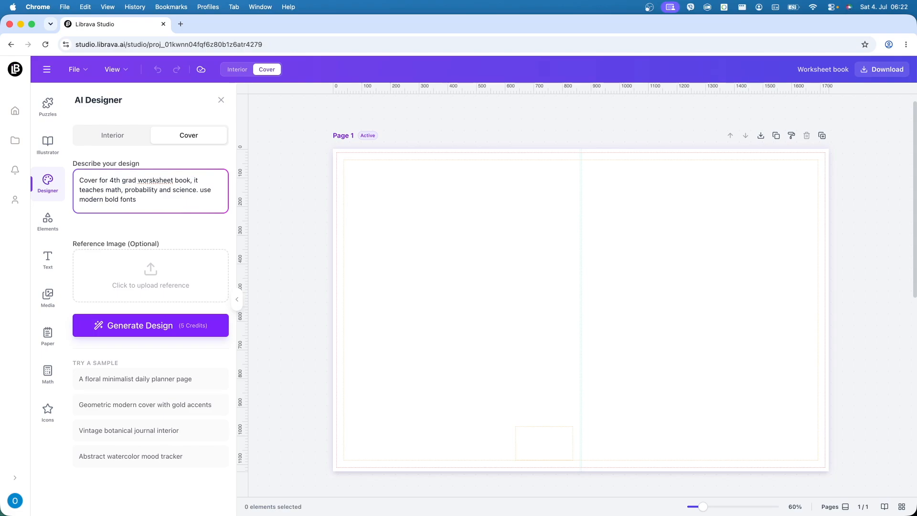
{"action": "key", "text": "BackSpace"}
{"action": "left_click", "coordinate": [158, 180]}
{"action": "key", "text": "BackSpace"}
Step: Add "and geometric and math elements for decoration" to the end of the cover description
{"action": "type", "text": "and geometric and math elements for decoration"}
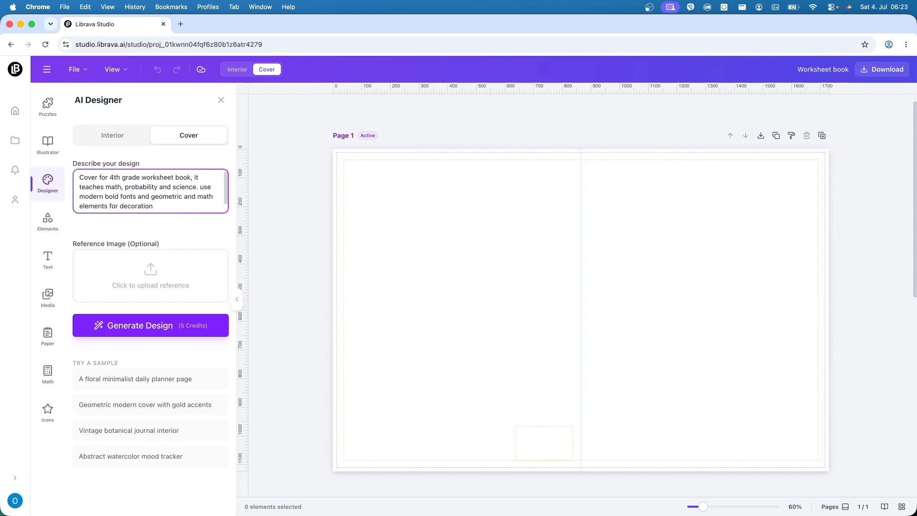
Step: Generate the cover design from the description and place the resulting design on the cover page
{"action": "left_click", "coordinate": [140, 323]}
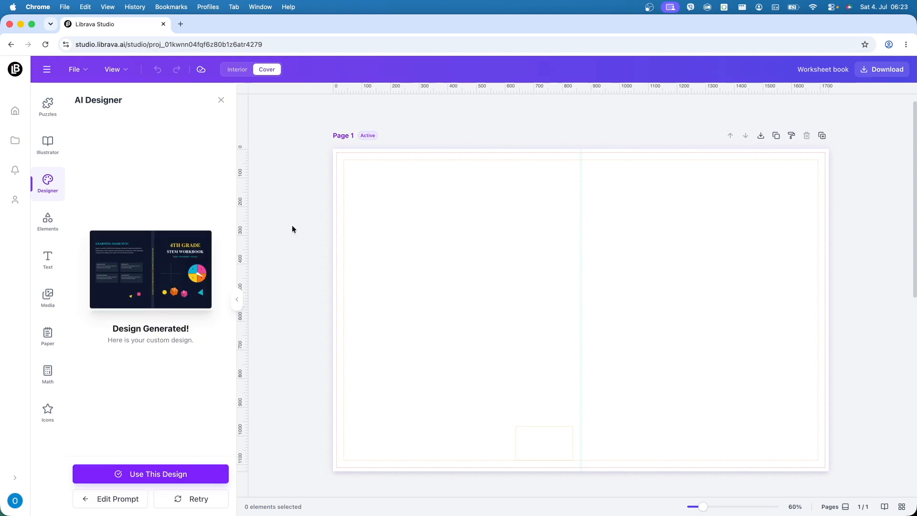
{"action": "left_click", "coordinate": [156, 474]}
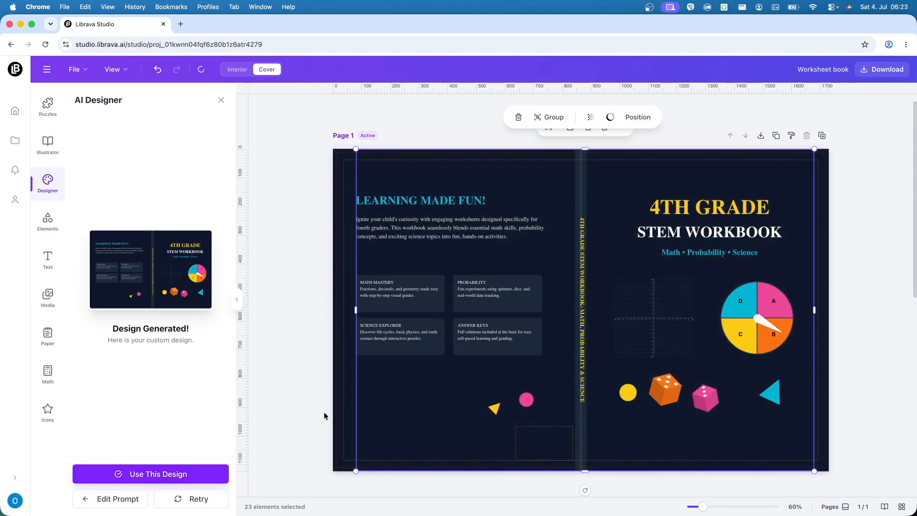